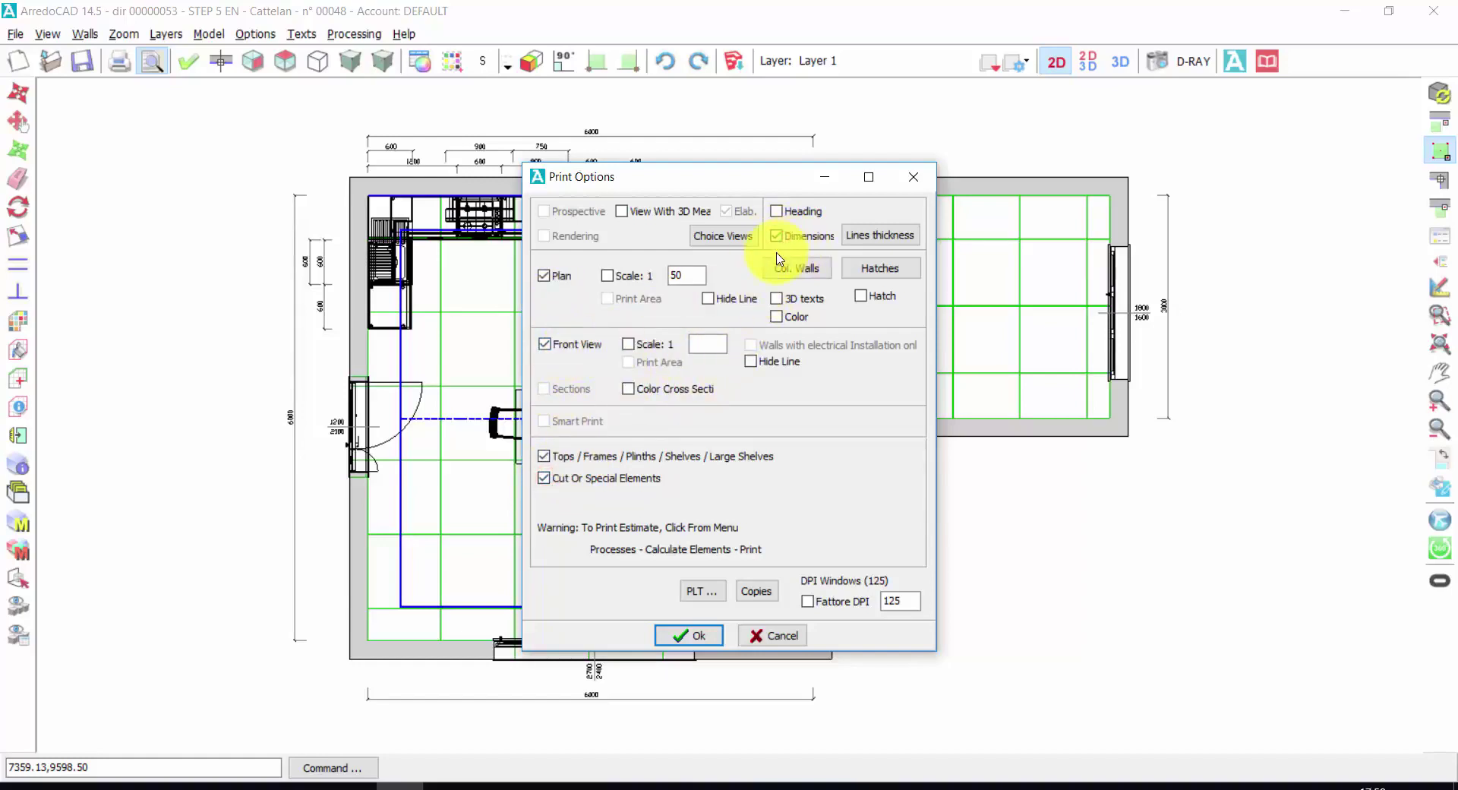
- Add render1.bmp from the Desktop as Rendering 1 in the print views and generate the A4 landscape print preview
click(714, 237)
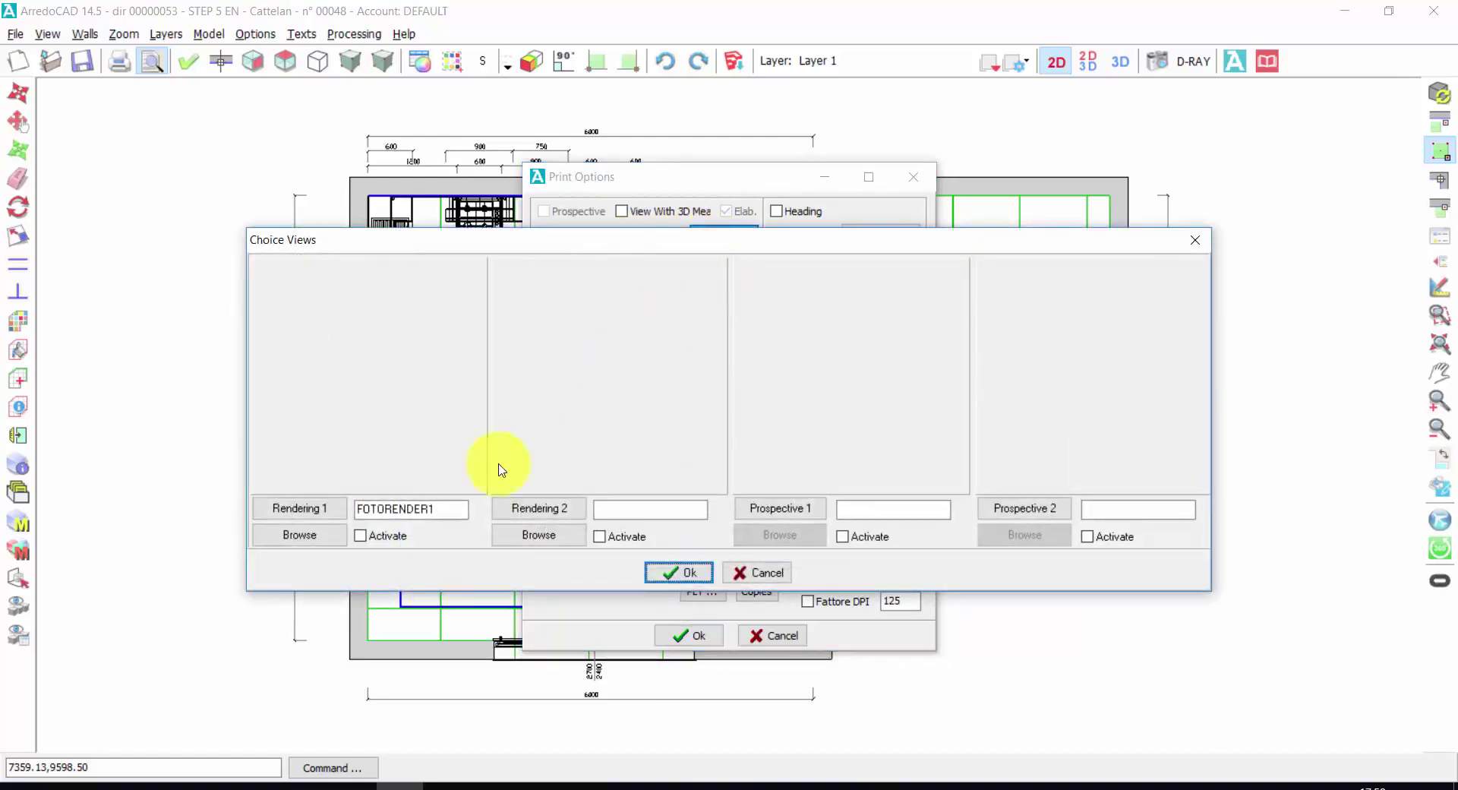
click(320, 540)
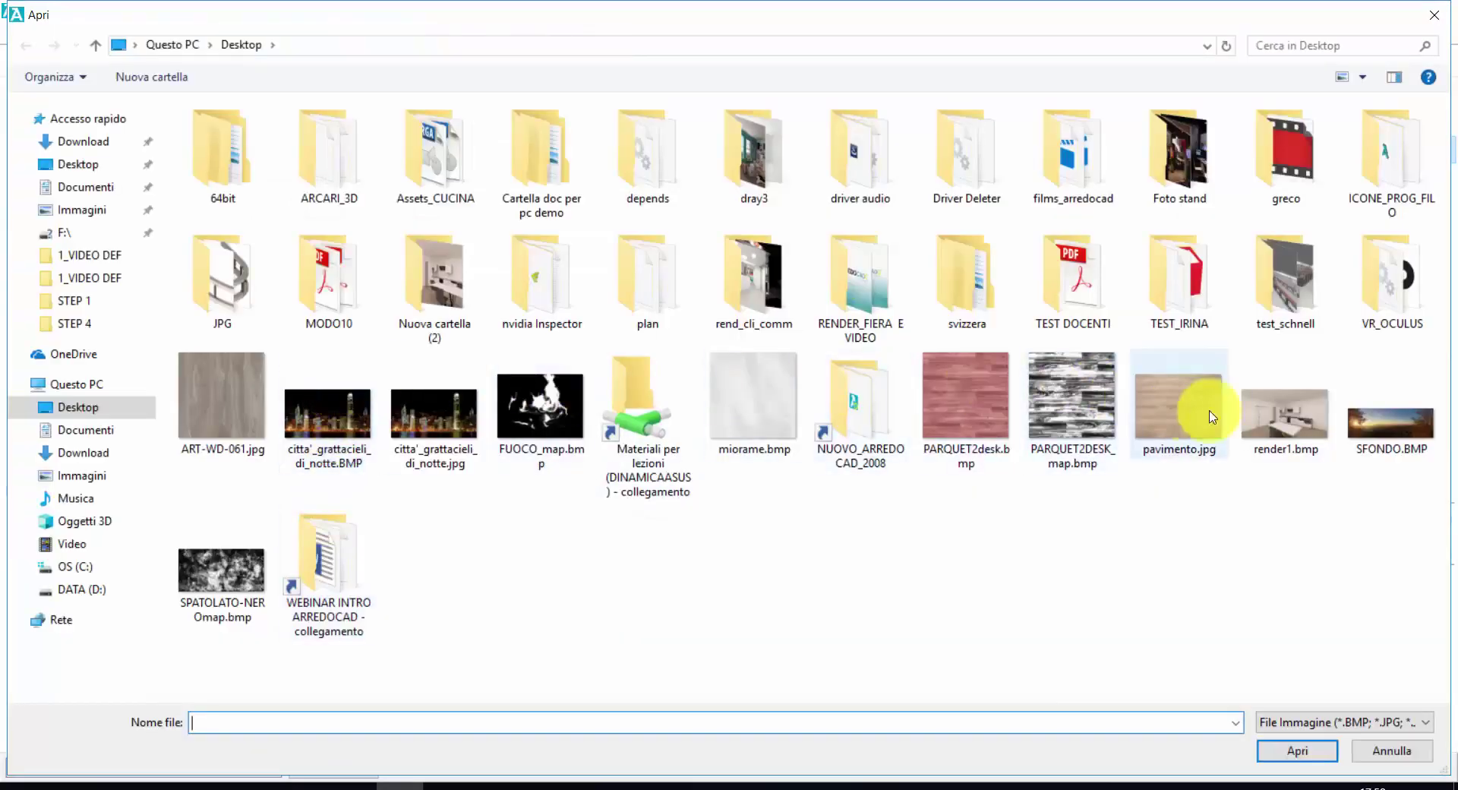
click(1283, 414)
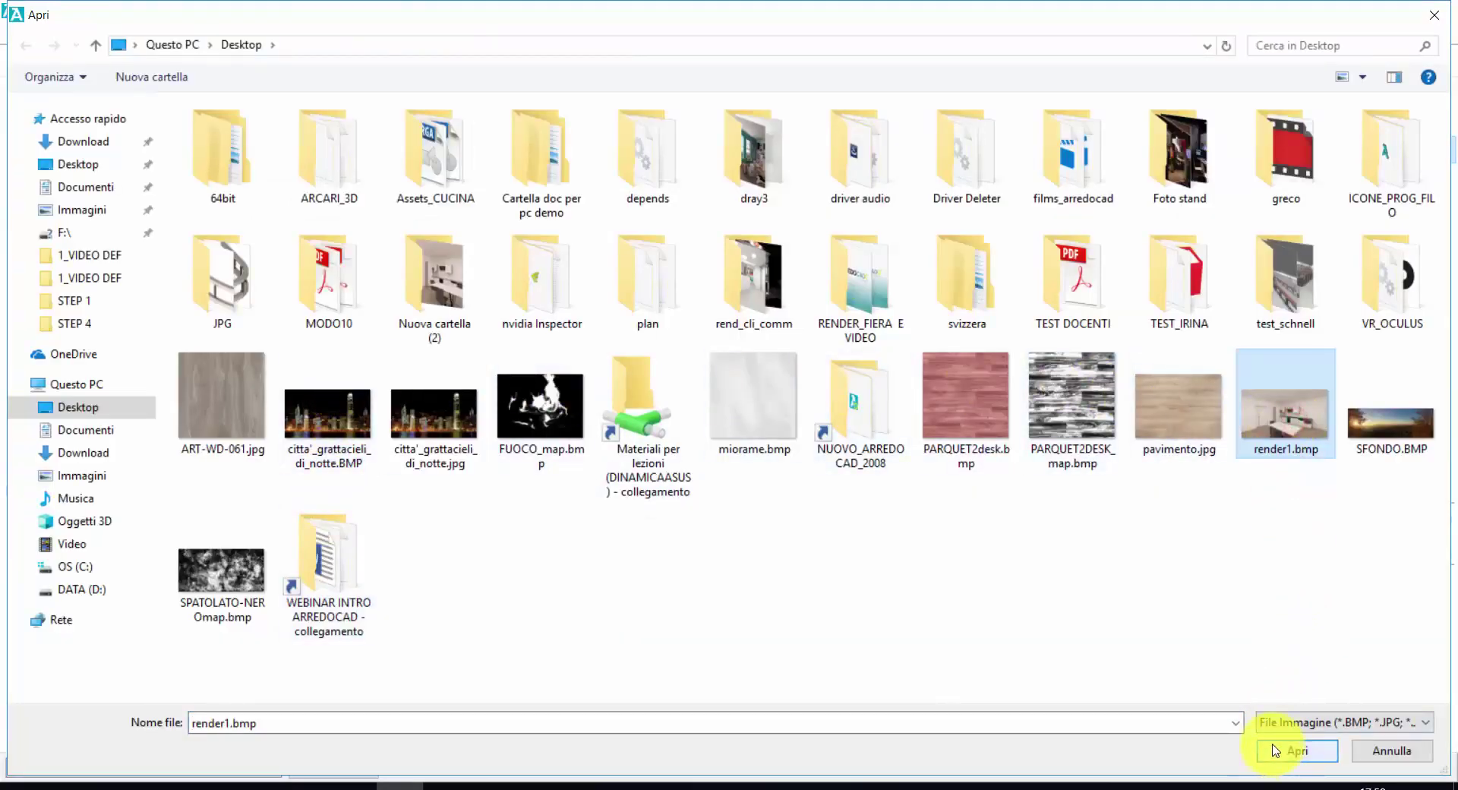
click(1295, 751)
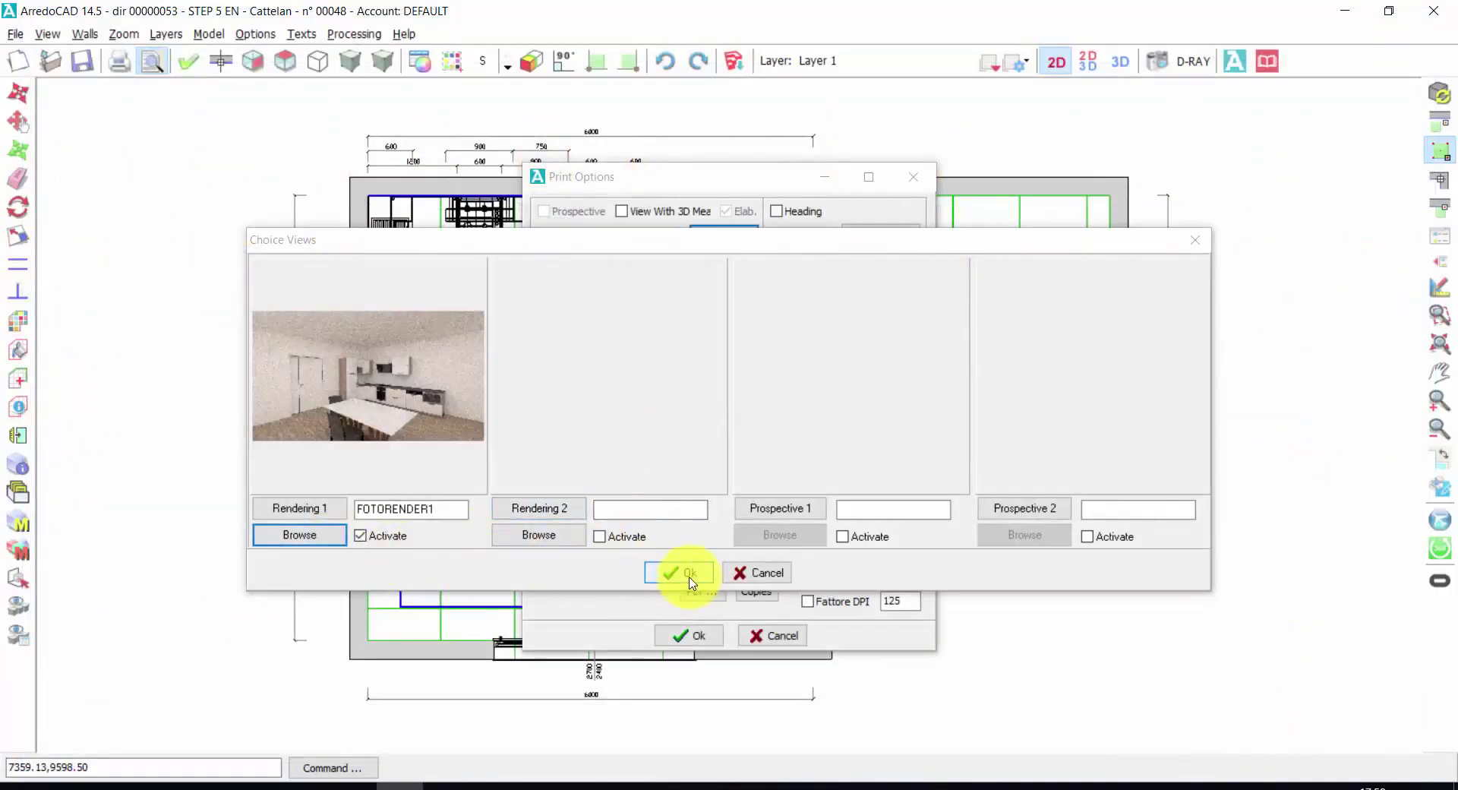
click(689, 578)
click(693, 636)
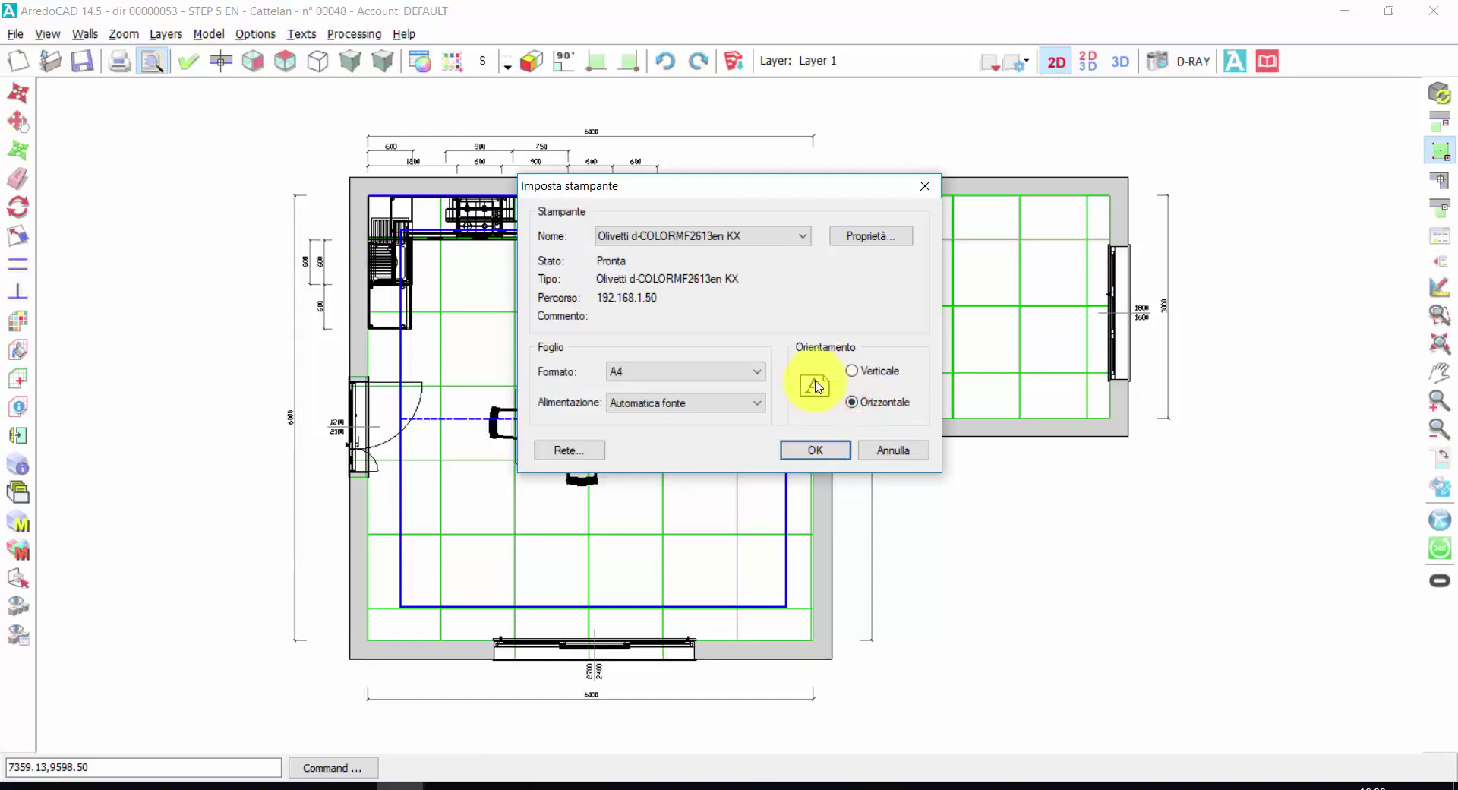
click(815, 452)
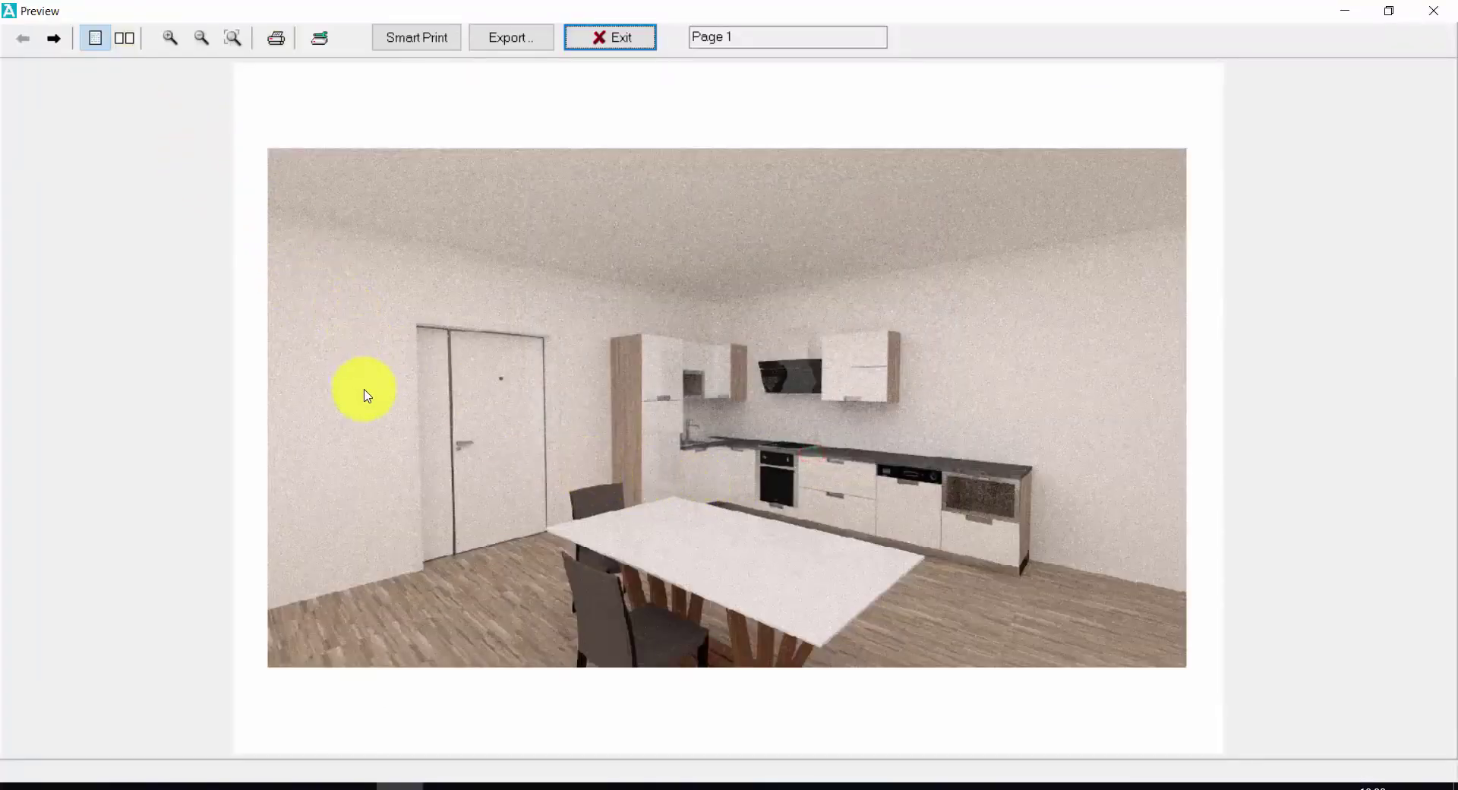
- Examine the preview pages from the rendering through the plan, wall elevations, worktop and plinth drawings to page 10
click(53, 40)
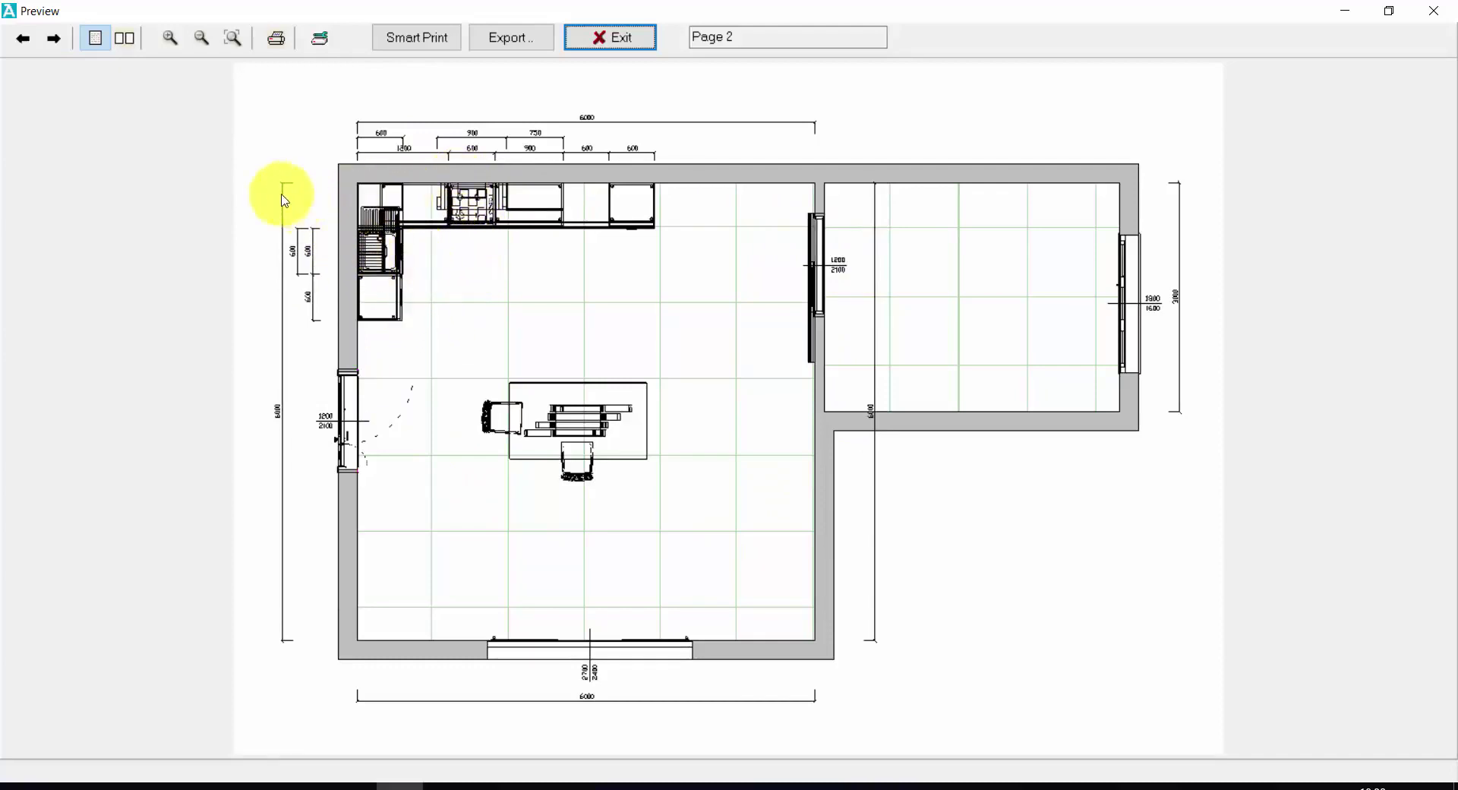
click(55, 41)
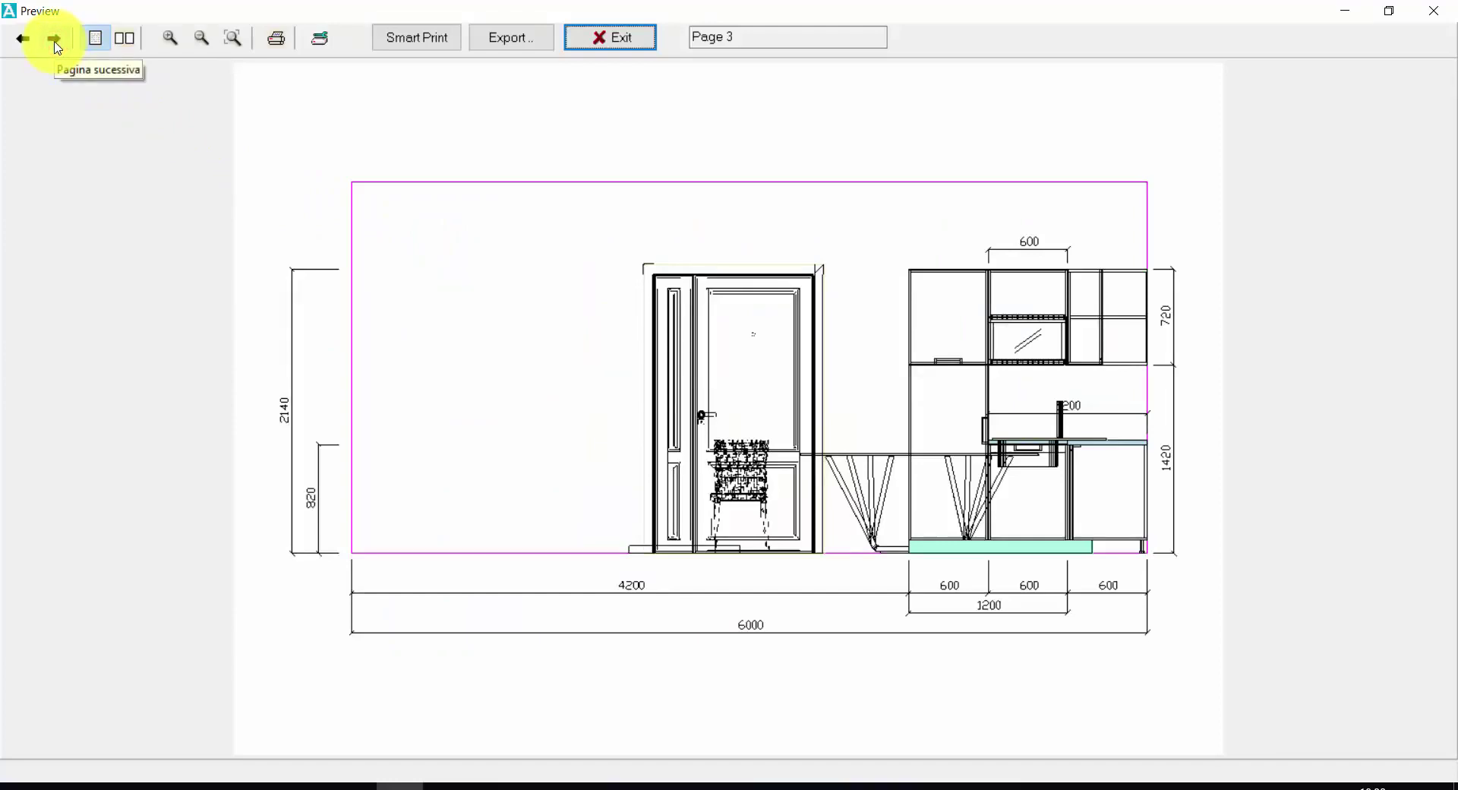
click(55, 41)
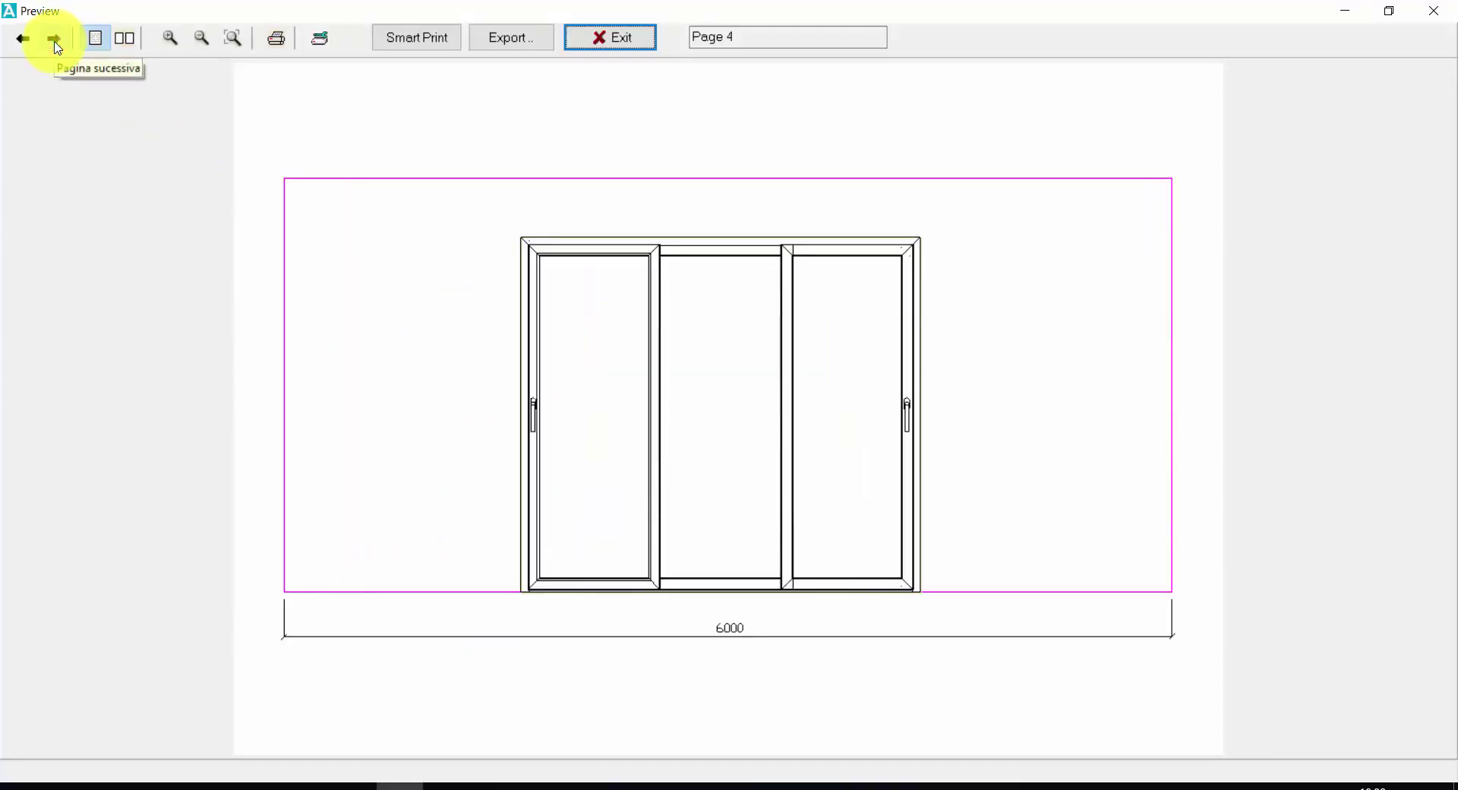
click(55, 41)
click(55, 41)
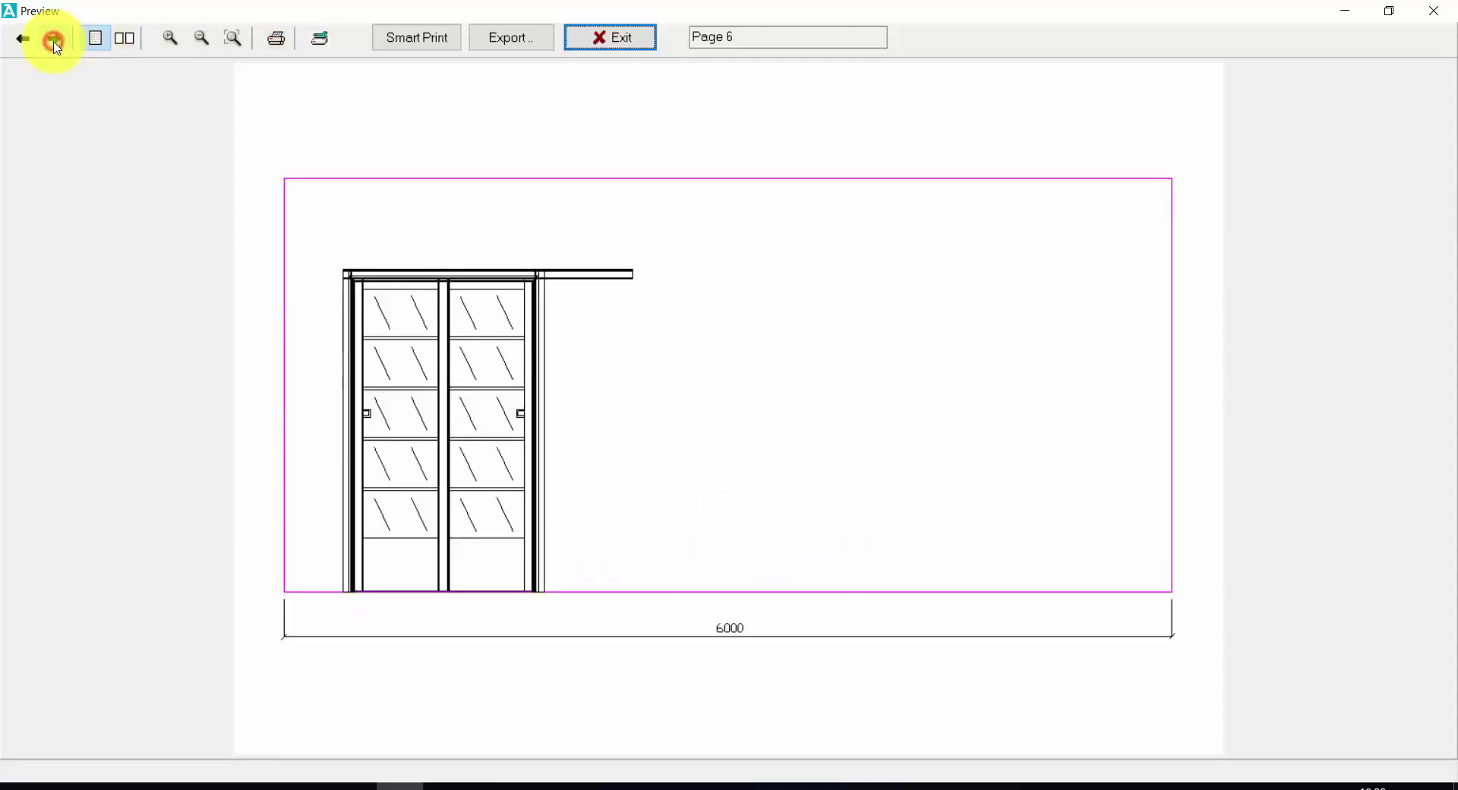
click(56, 43)
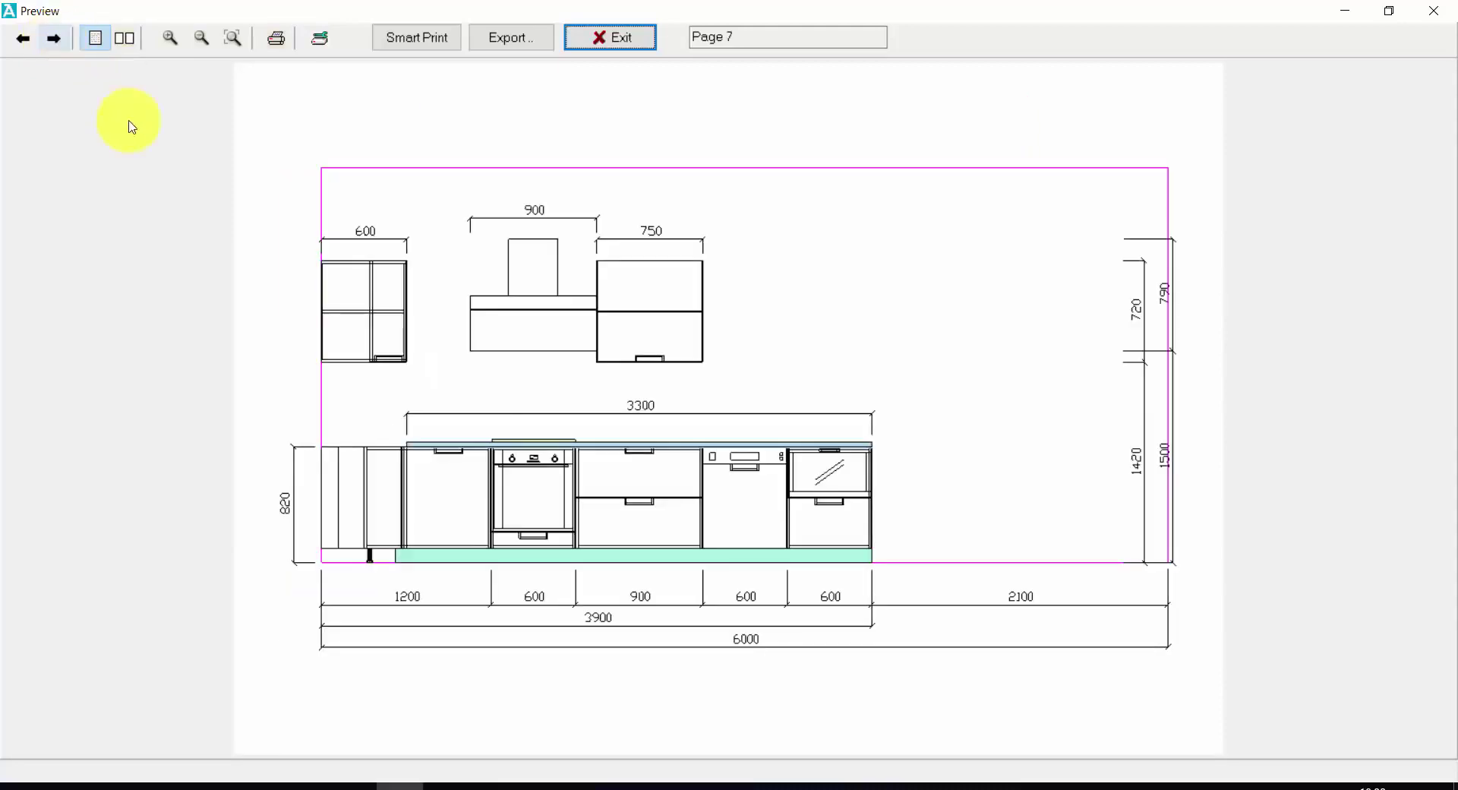
click(55, 42)
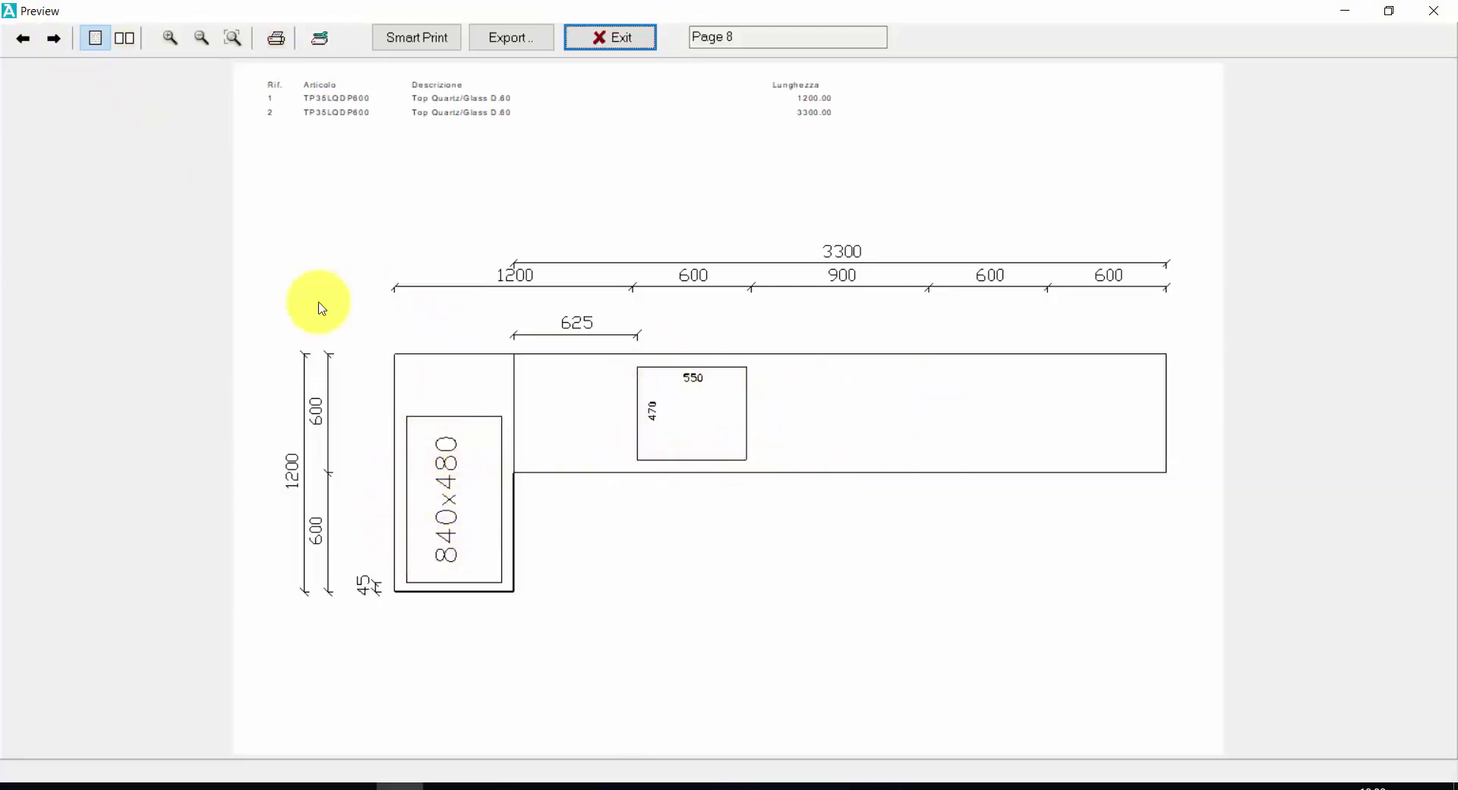
click(54, 40)
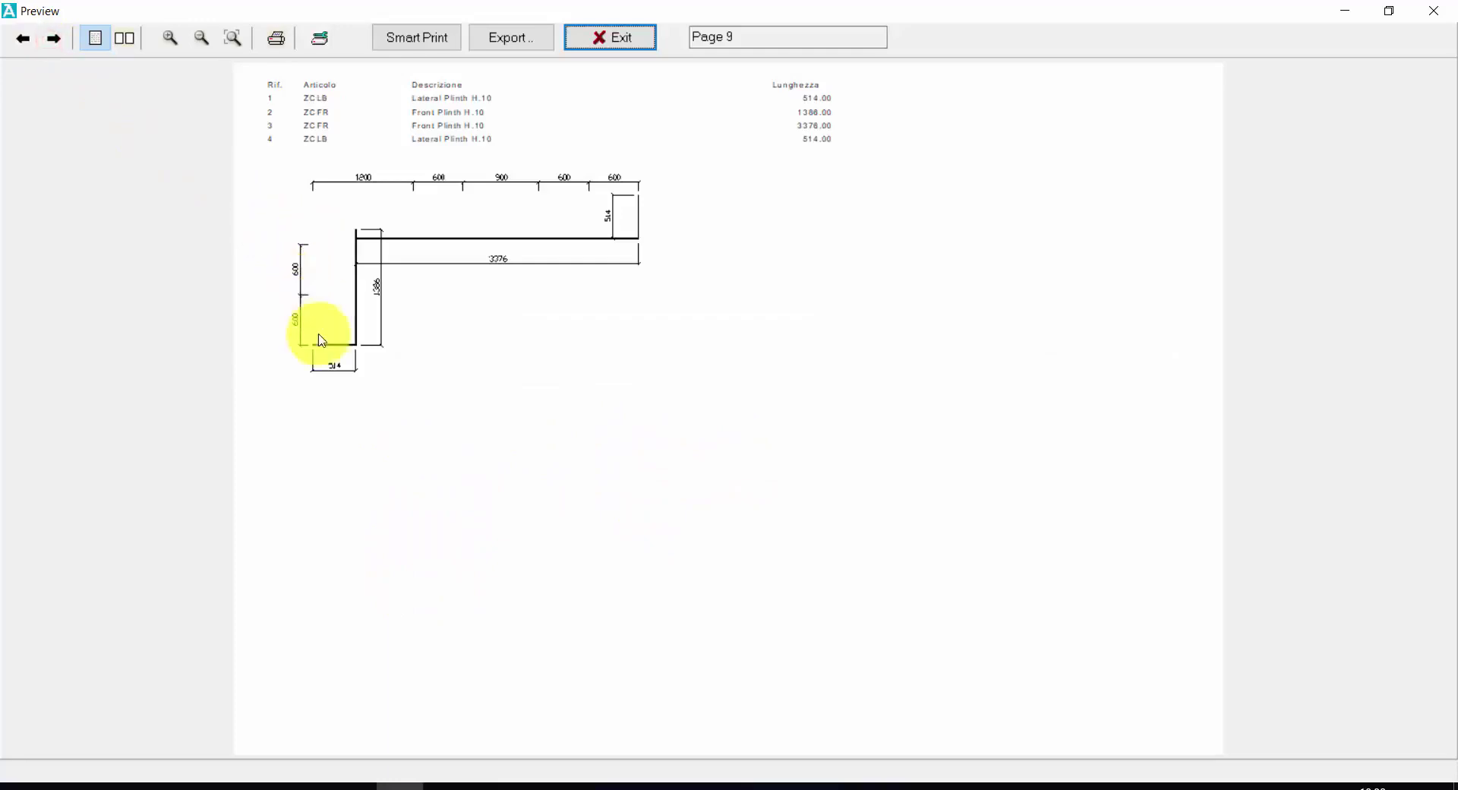
click(53, 39)
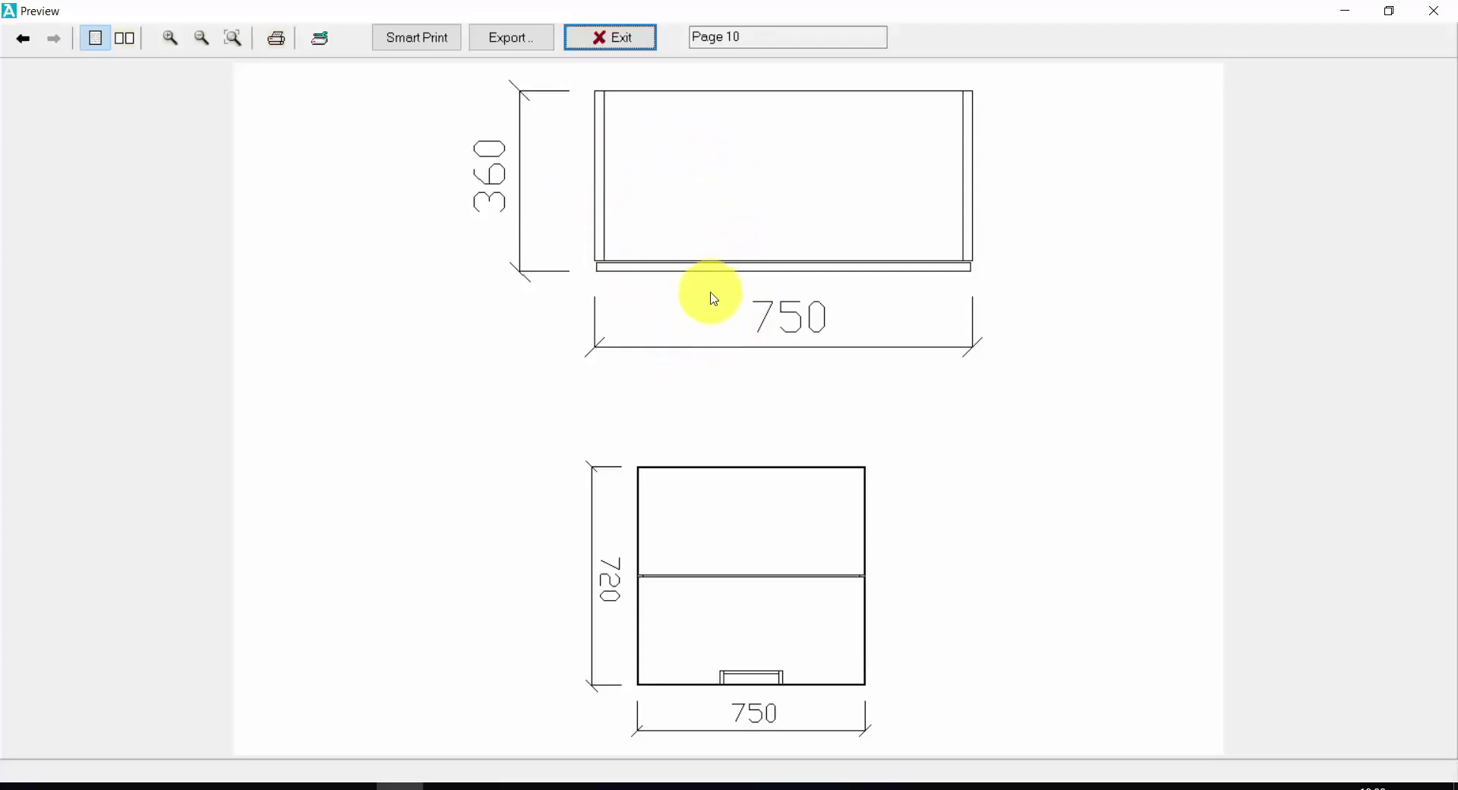
- Start exporting the printings and set the file type to Jpeg Image (JPG)
click(522, 39)
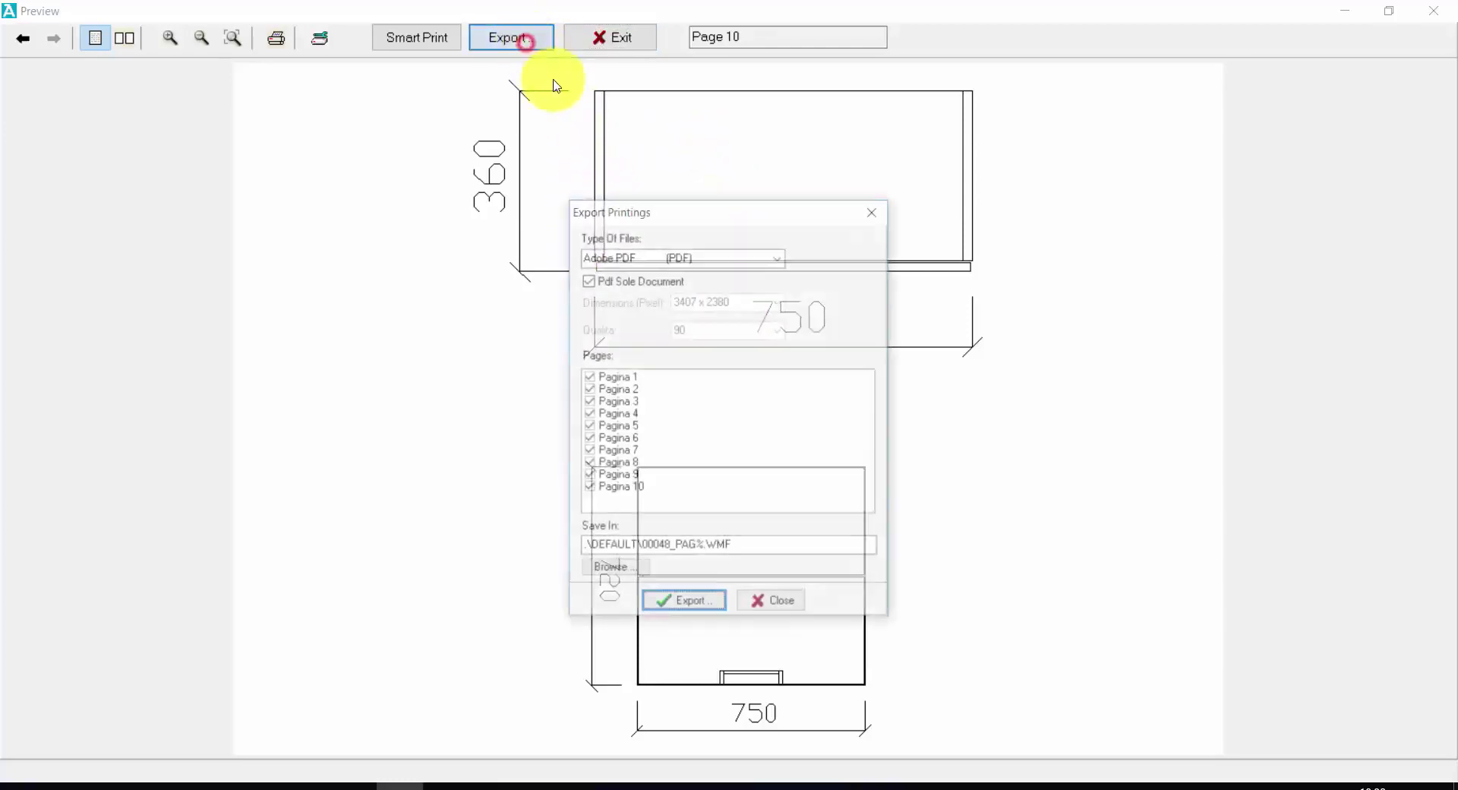
click(779, 258)
click(665, 283)
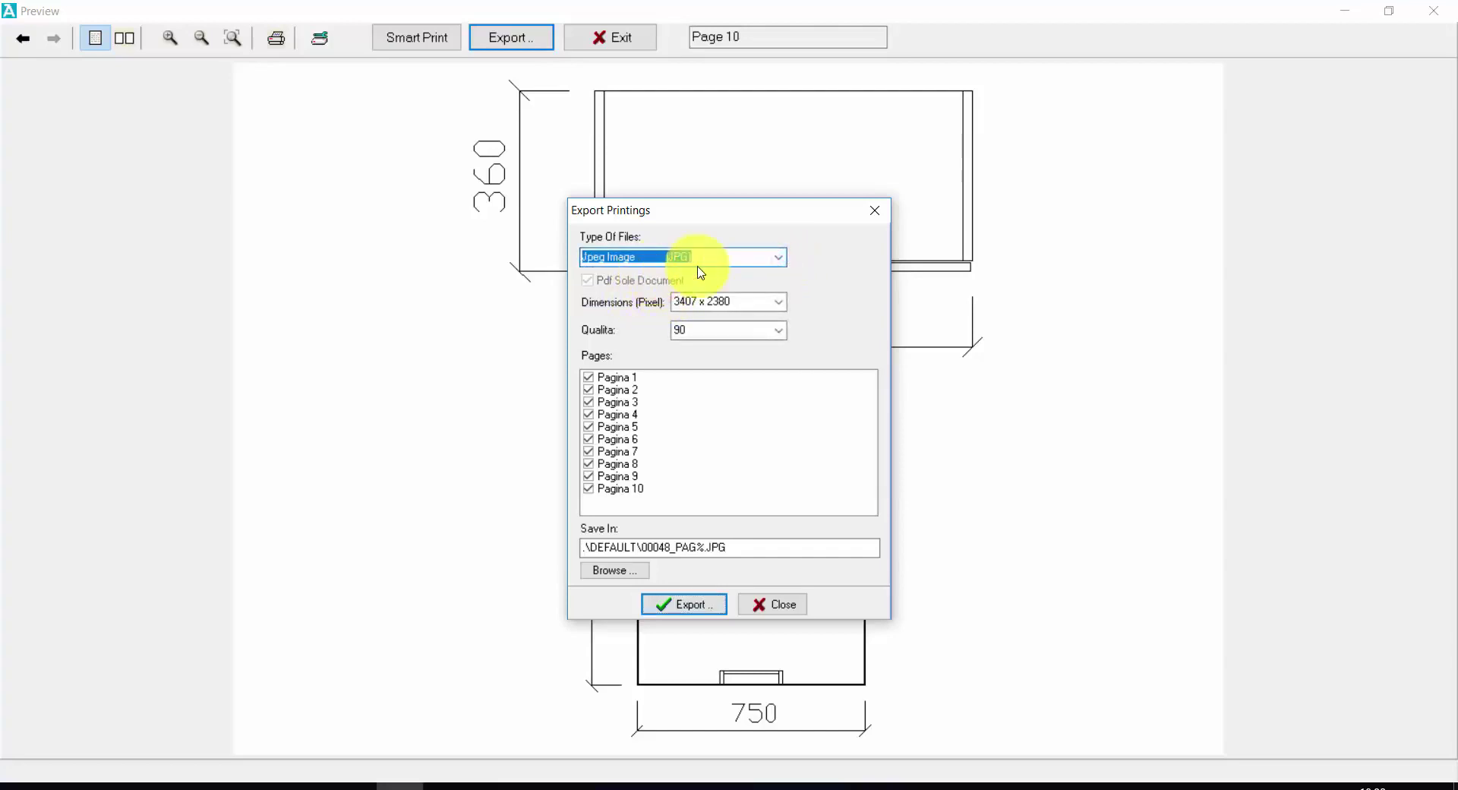
- Create a folder named prints on the Desktop and set it as the export destination with the file name PRINTS
click(629, 571)
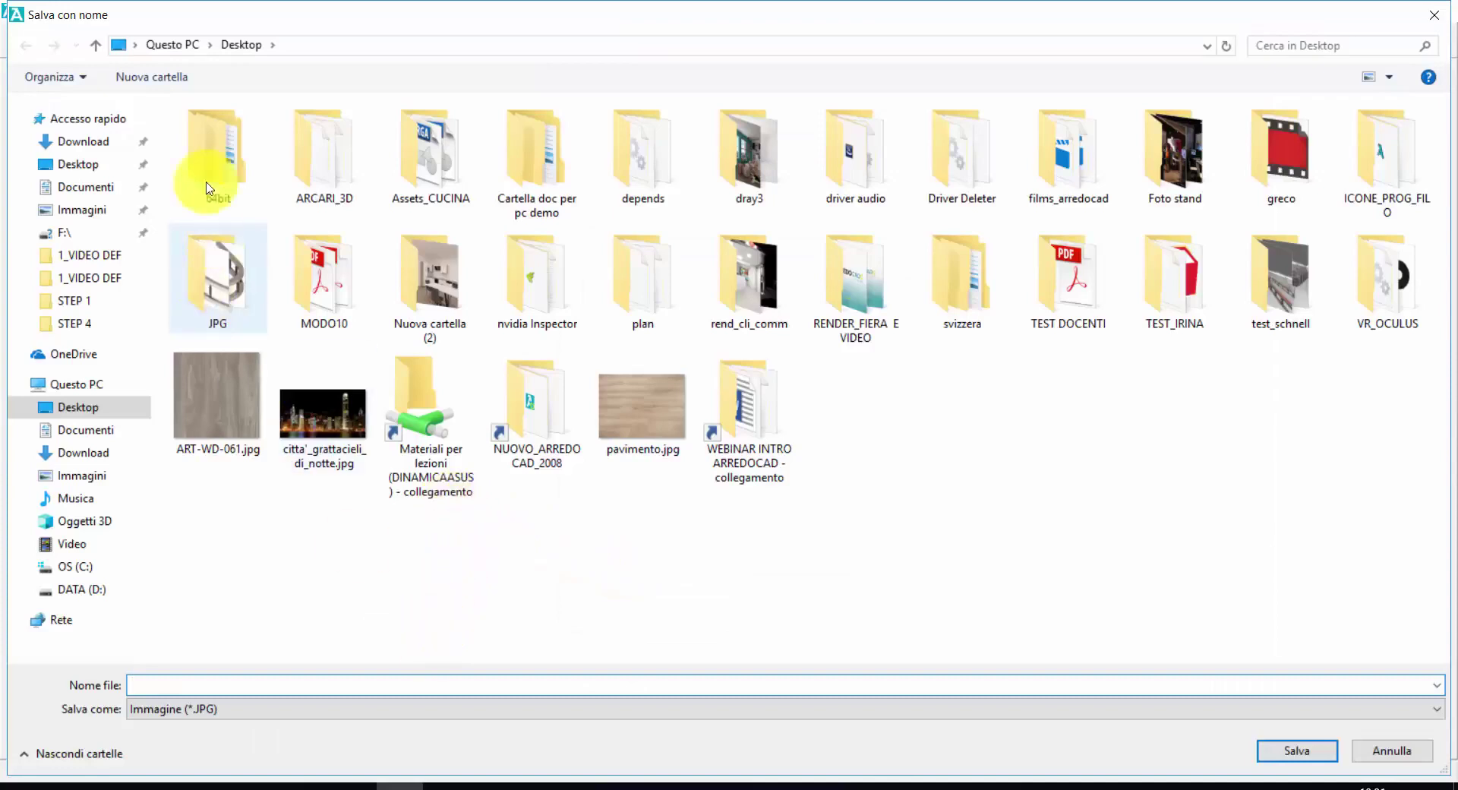
click(154, 76)
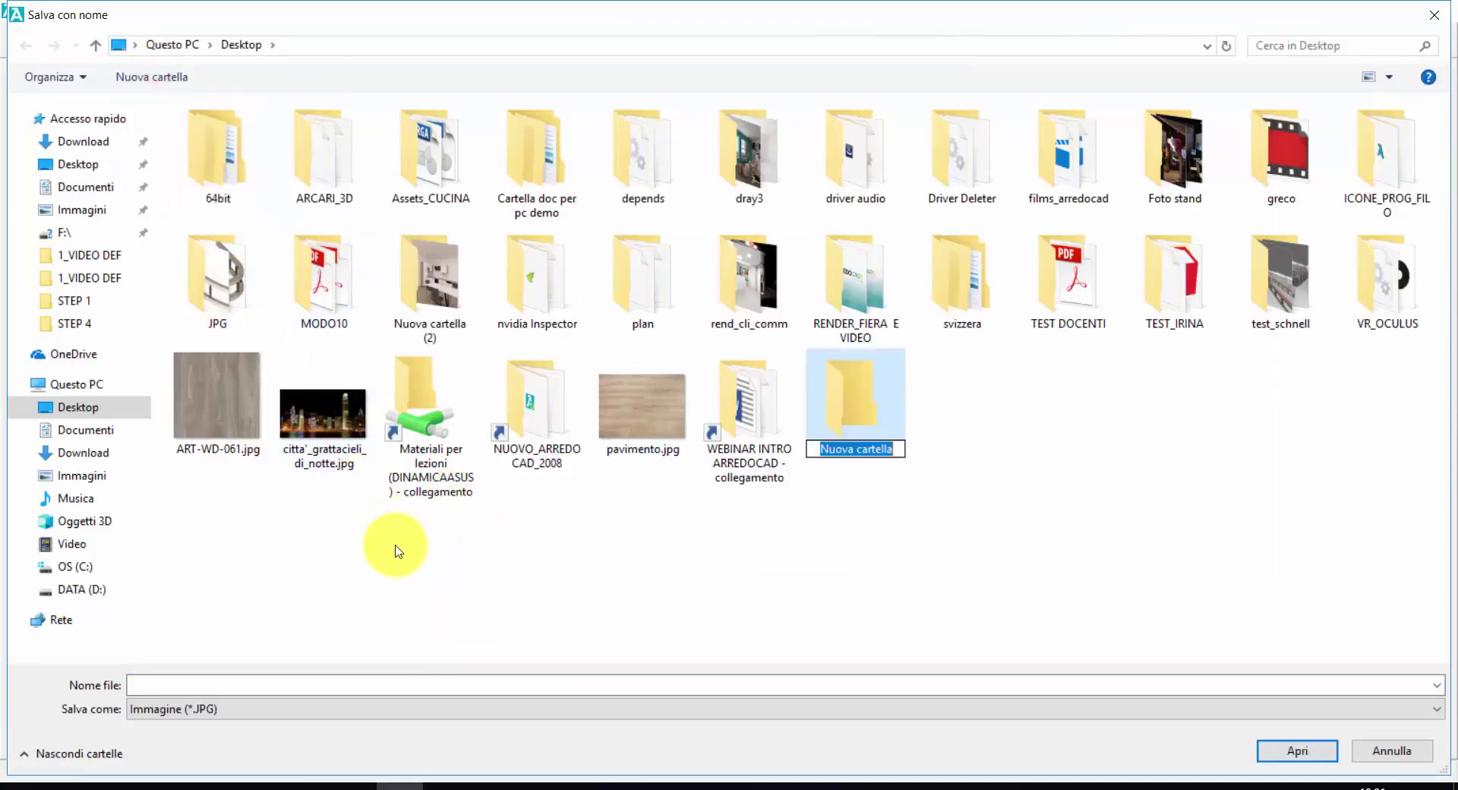
text(p)
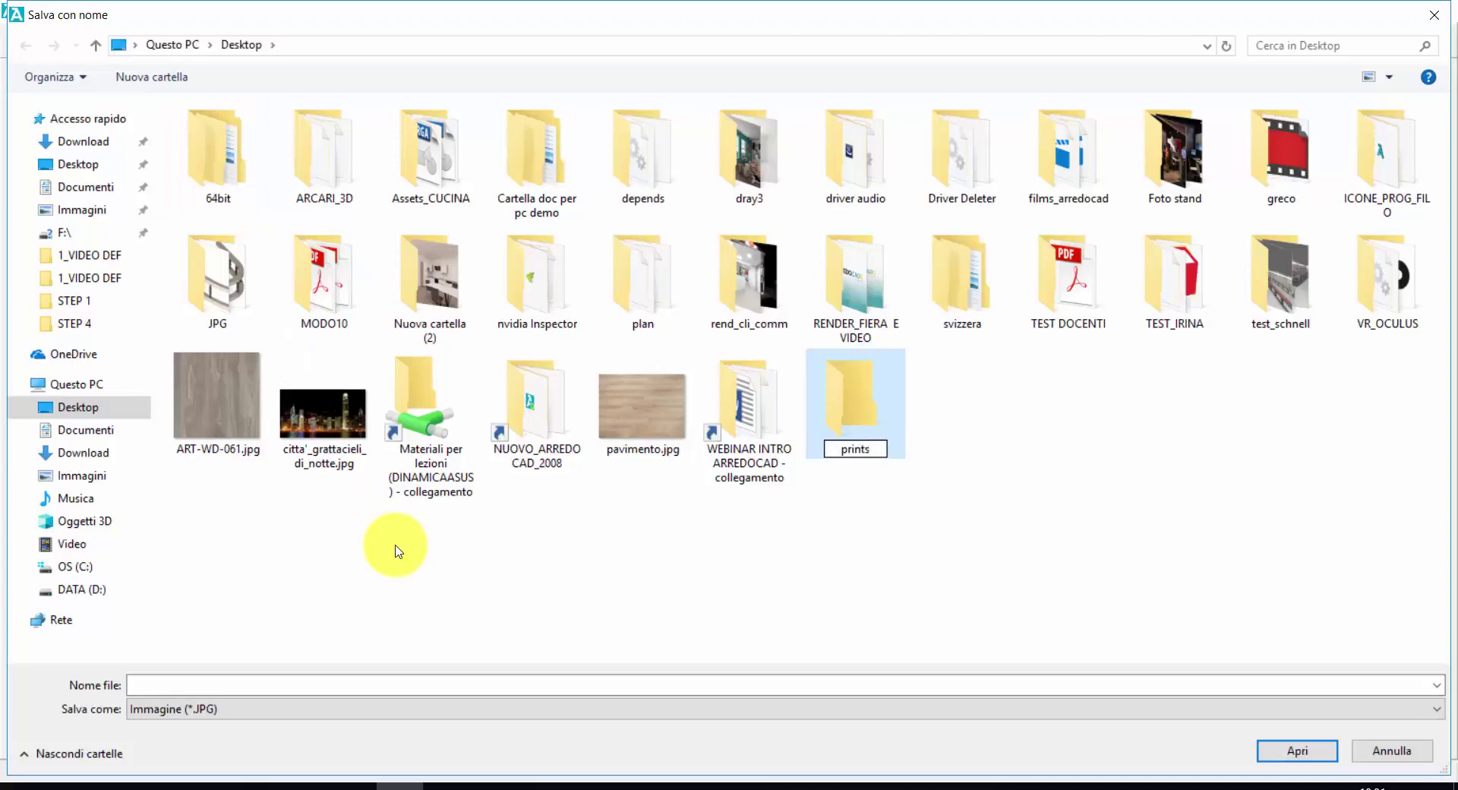
text(rints)
click(1297, 750)
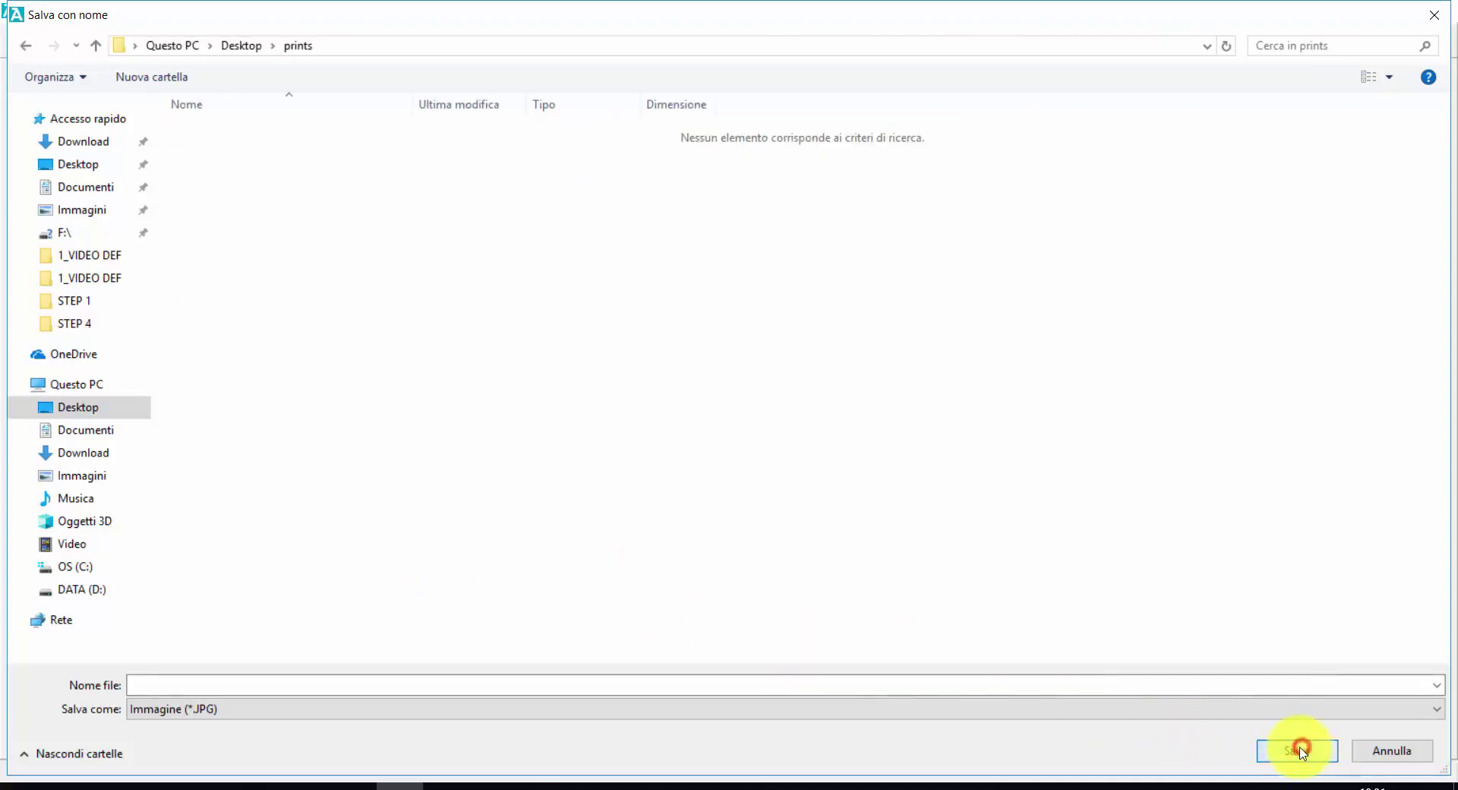
click(653, 685)
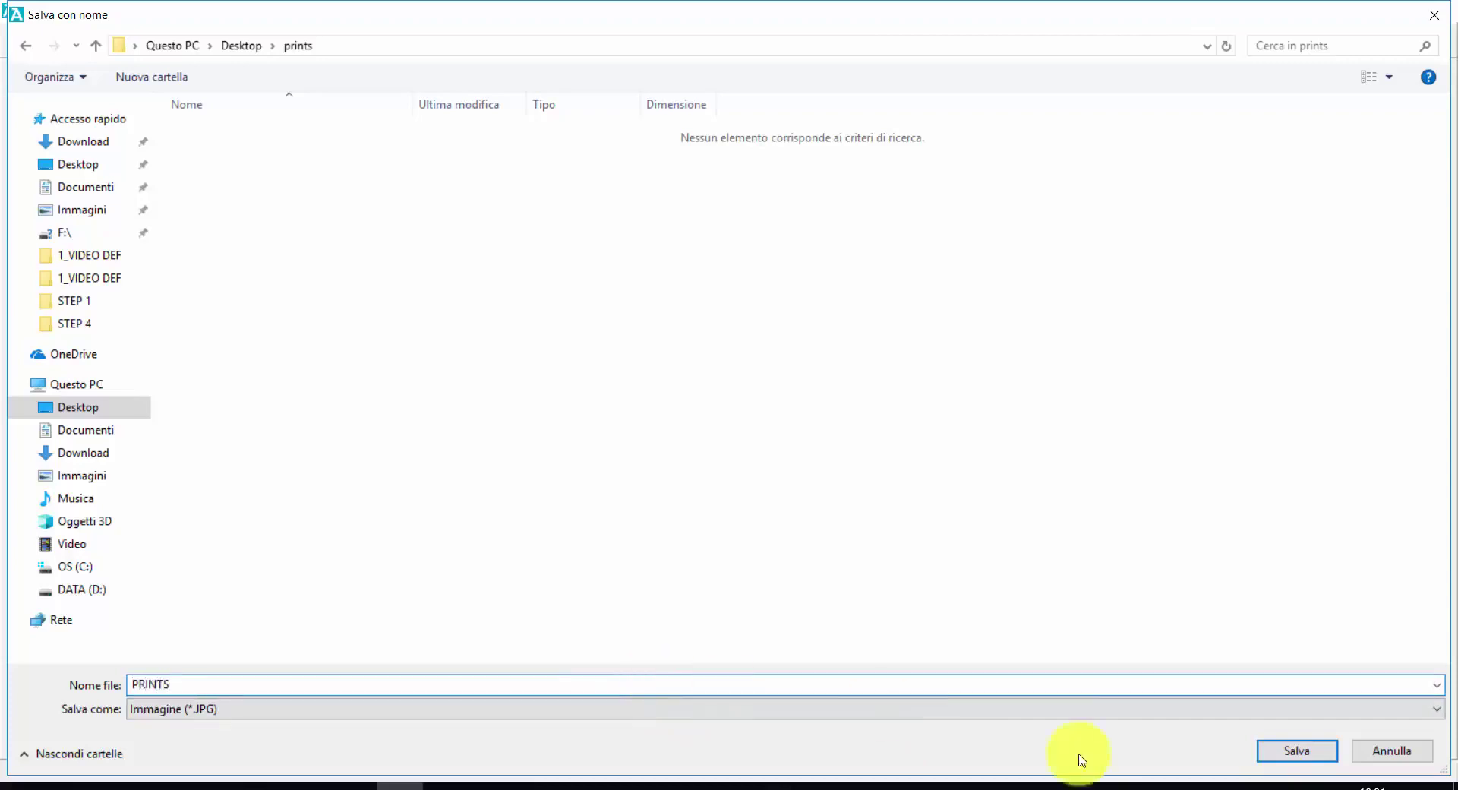
click(1274, 752)
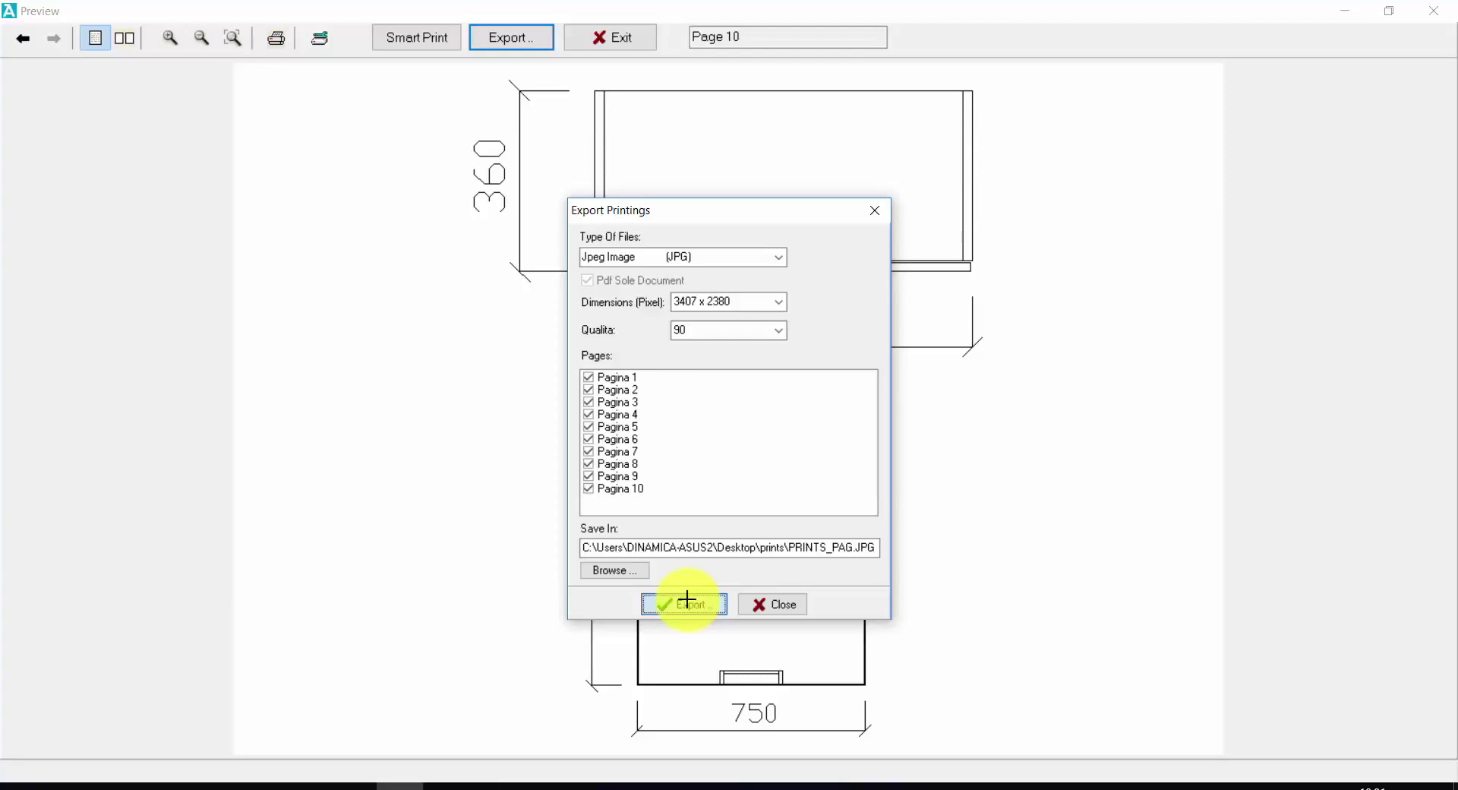
- Export pages 1 to 10 as JPG images and exit the print preview
click(687, 600)
click(756, 455)
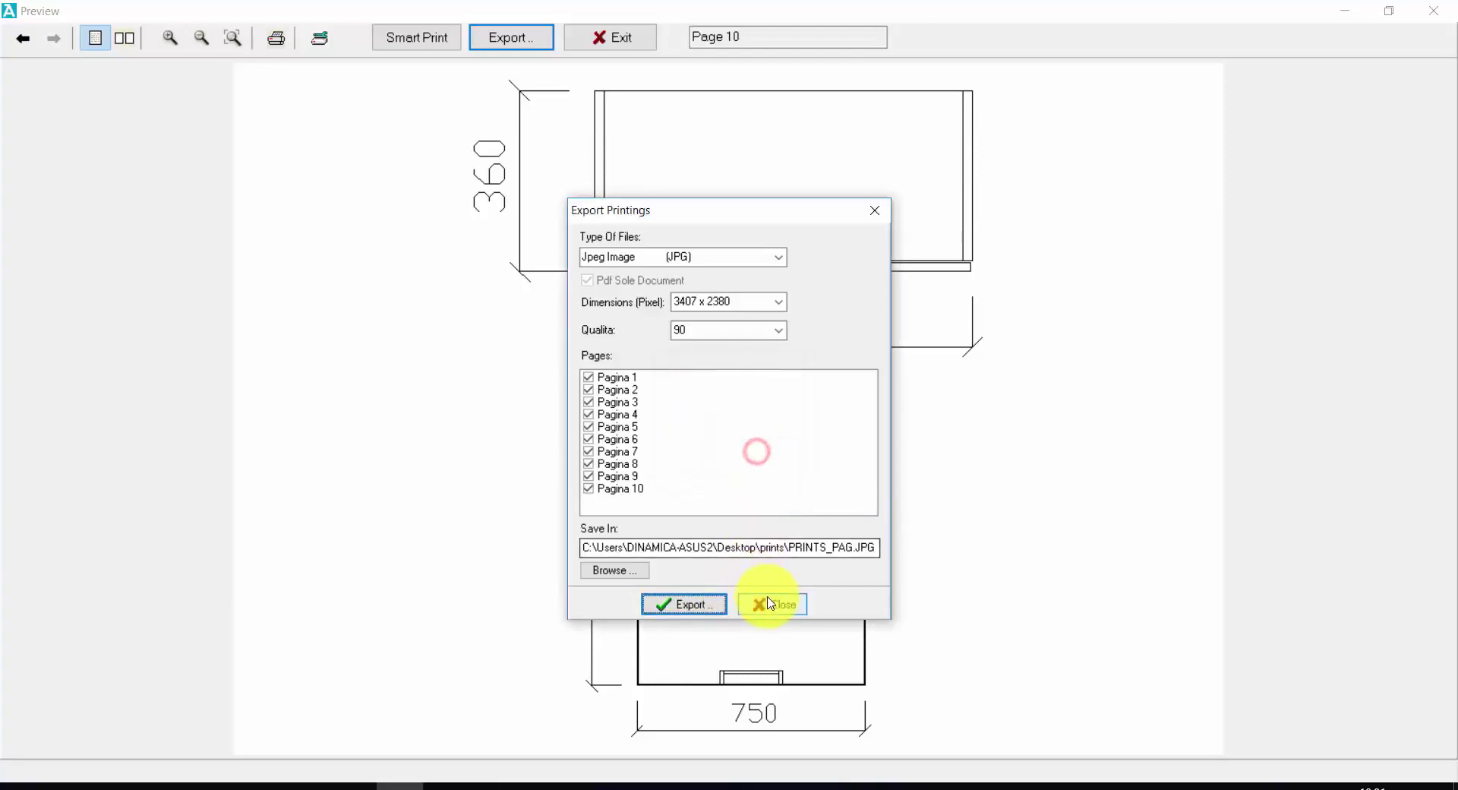
click(772, 604)
click(601, 38)
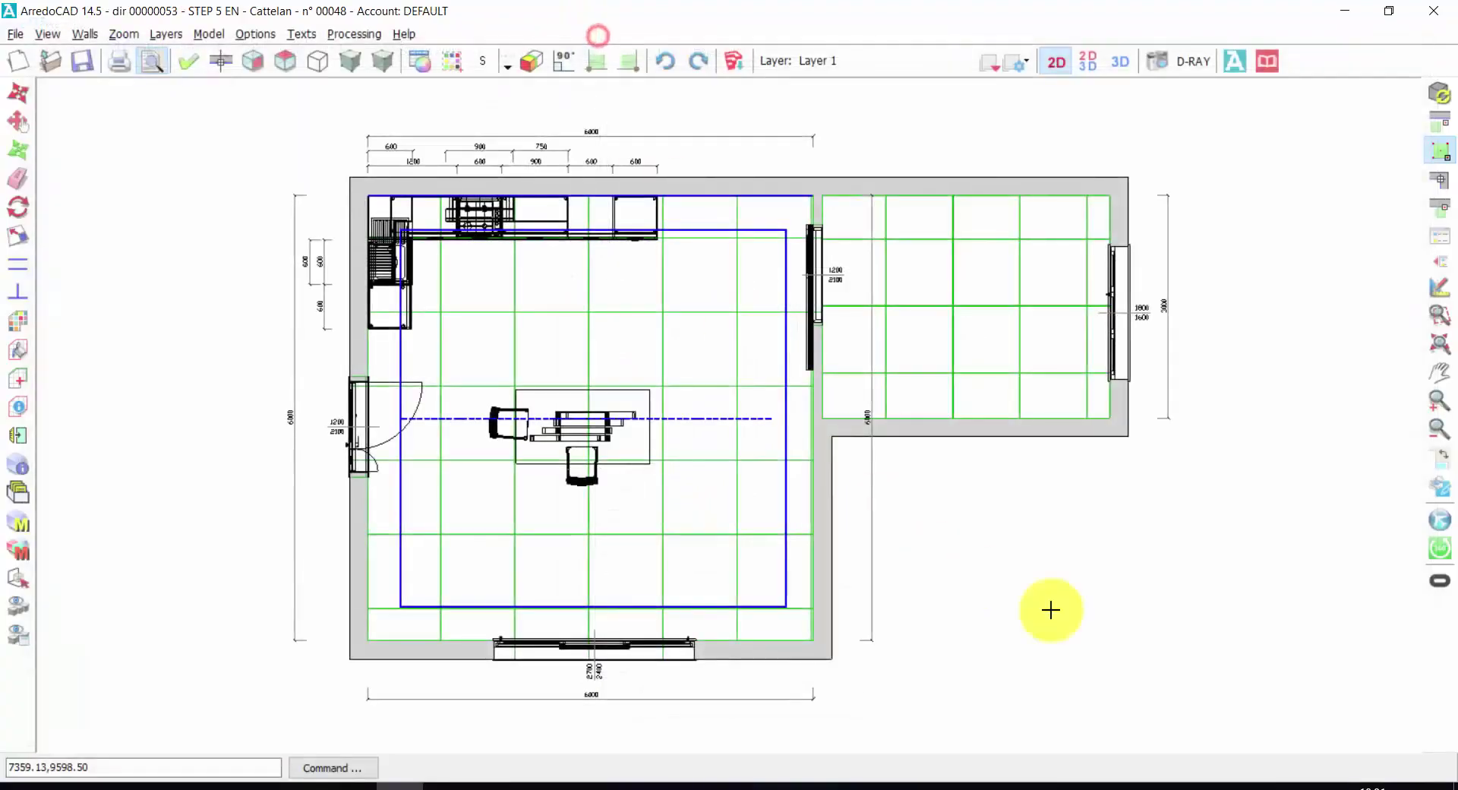
- Open the prints folder on the desktop and examine the exported page images one after another, starting with PRINTS_PAG1.JPG
key(super+d)
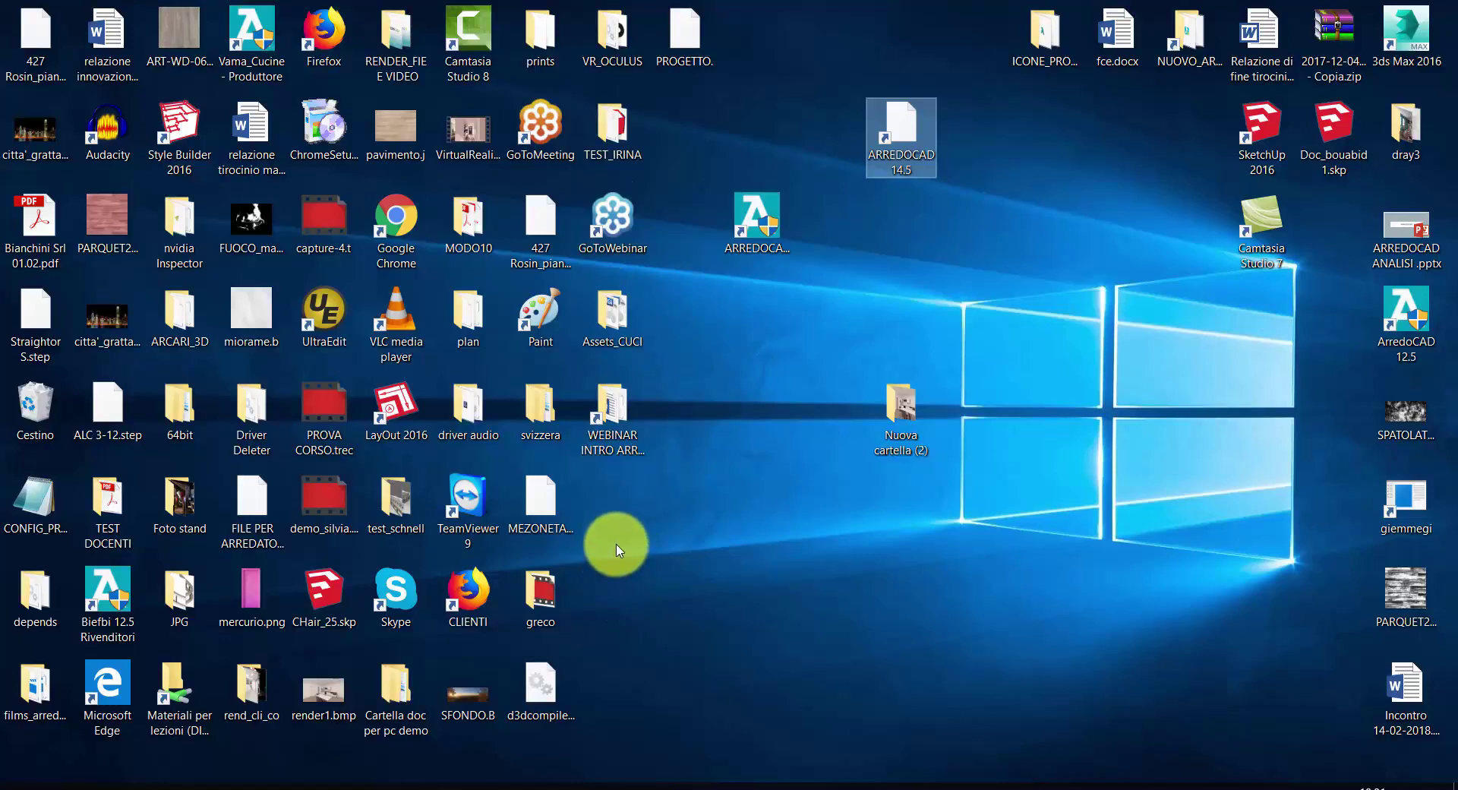
click(539, 39)
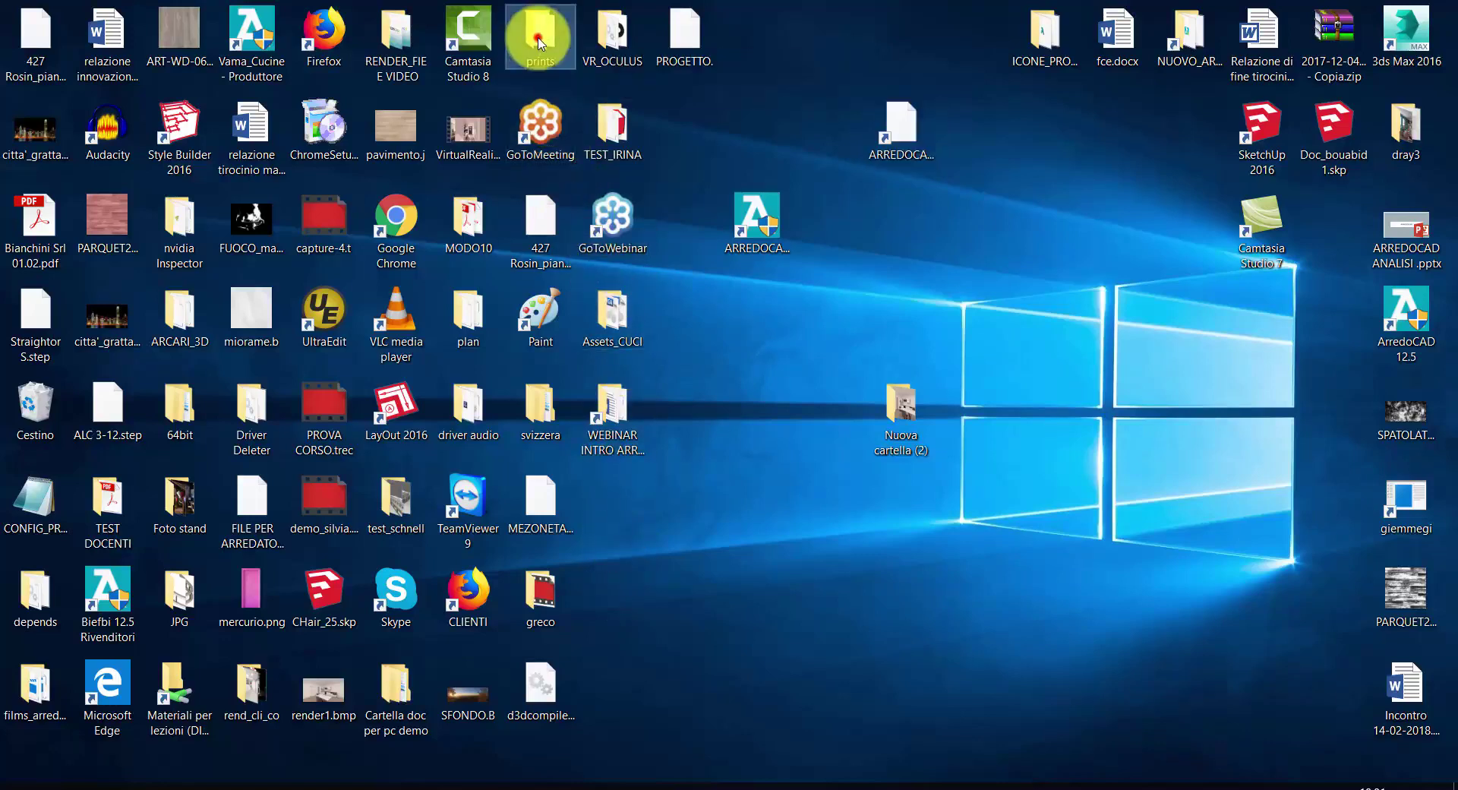
double_click(539, 40)
double_click(215, 236)
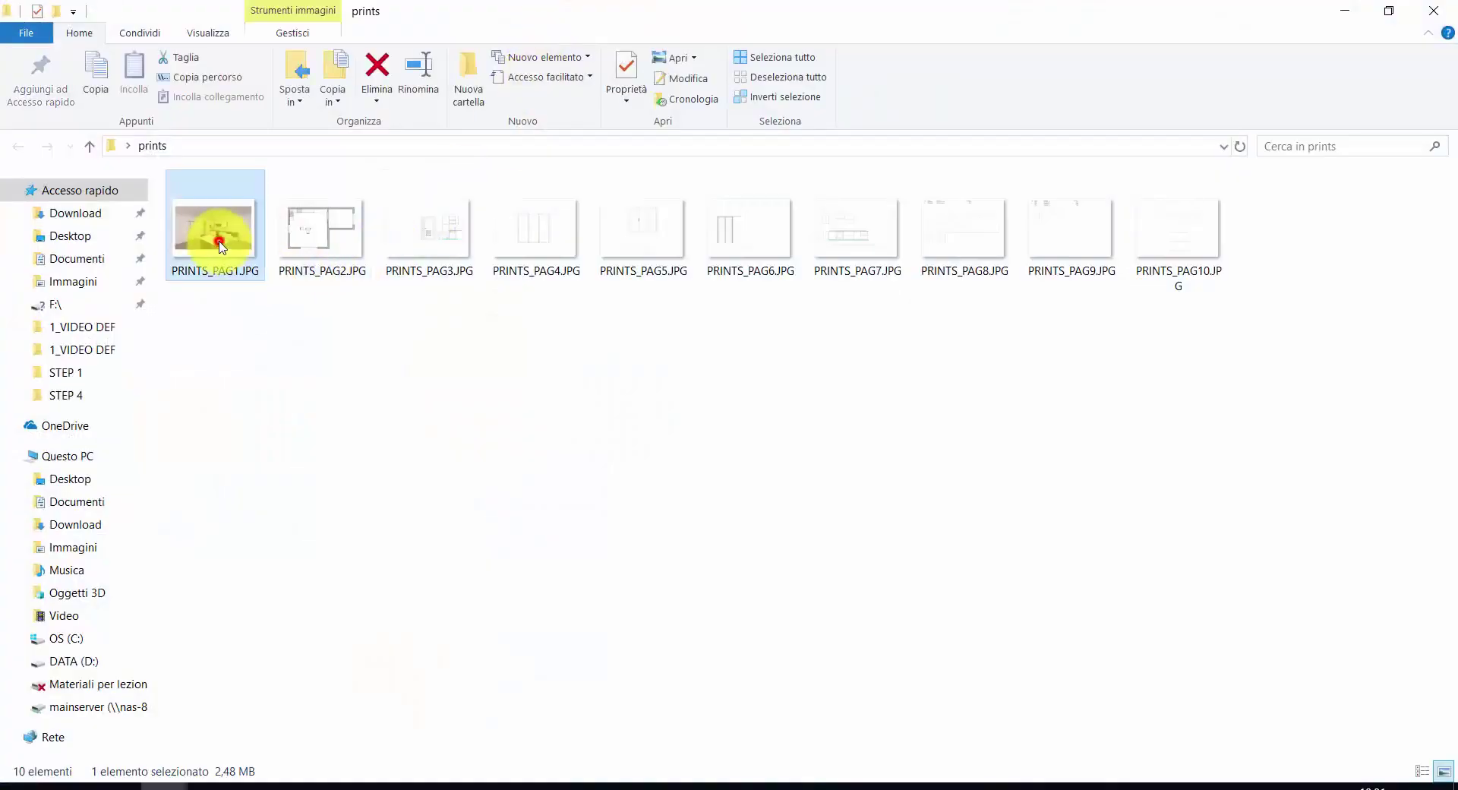
key(Right)
key(Right)
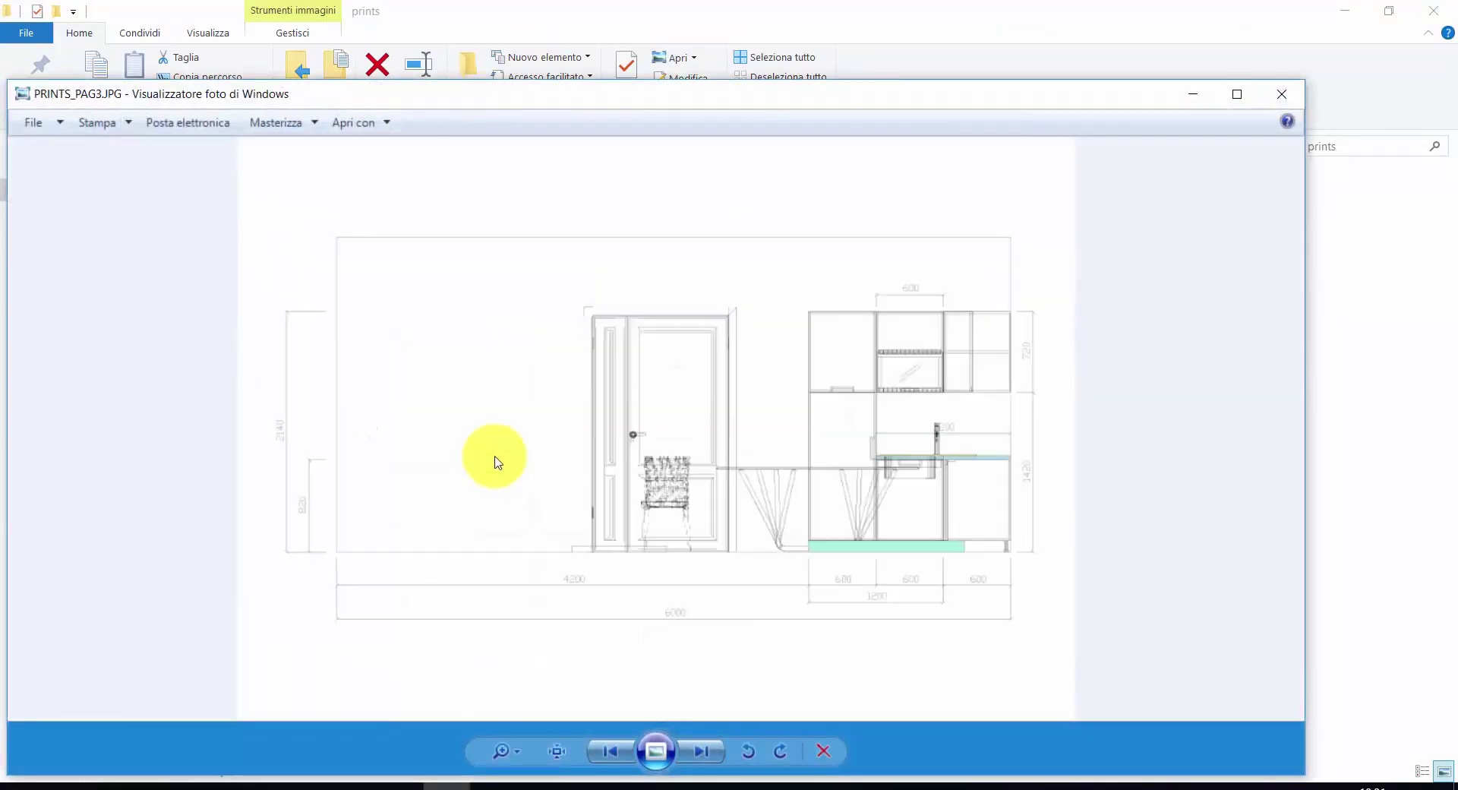
key(Right)
key(Right)
key(Right)
key(Right)
key(Right)
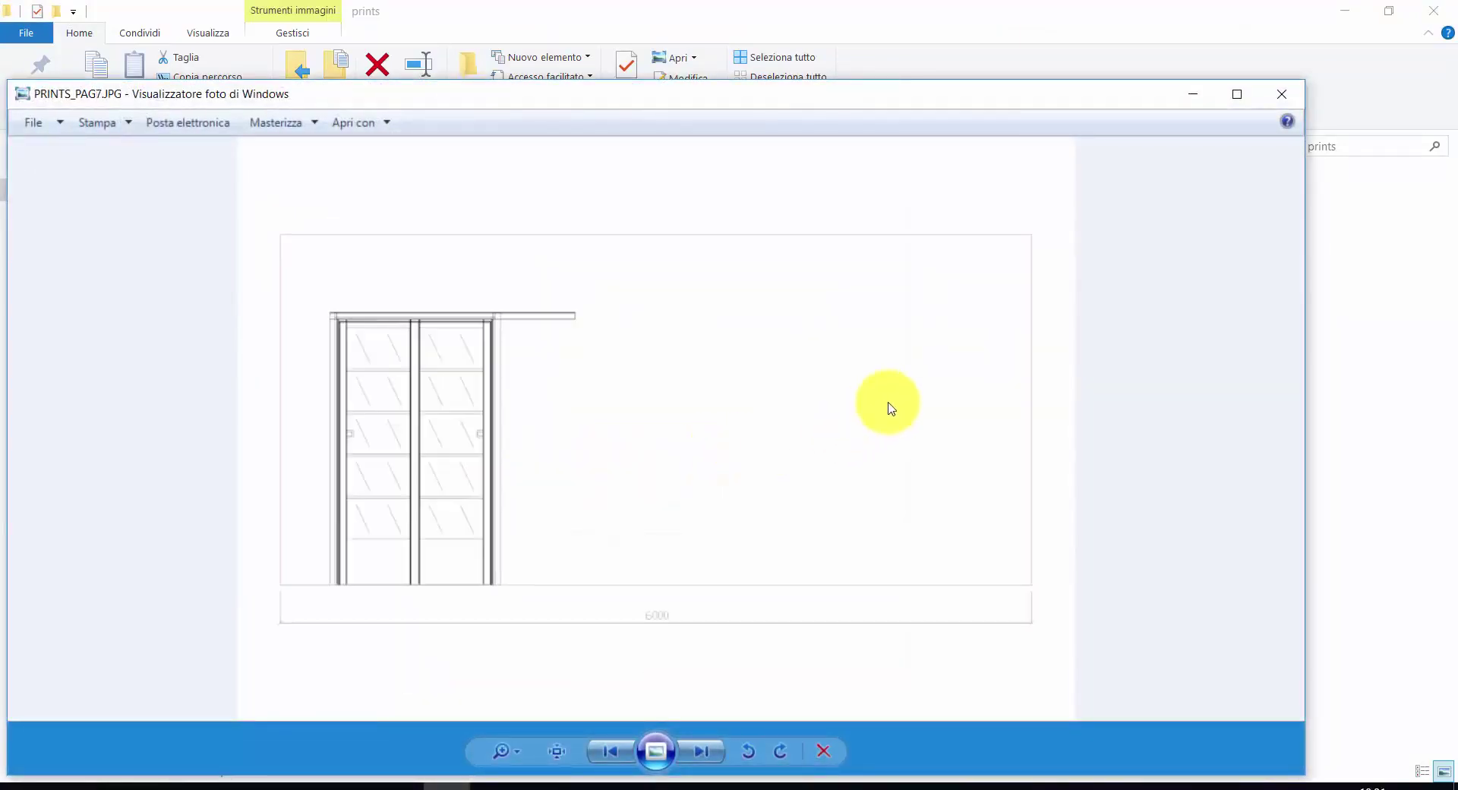
key(Right)
- Switch back to ArredoCAD, open the calculation of elements and update the component list from the graphics, keeping manual changes
click(406, 786)
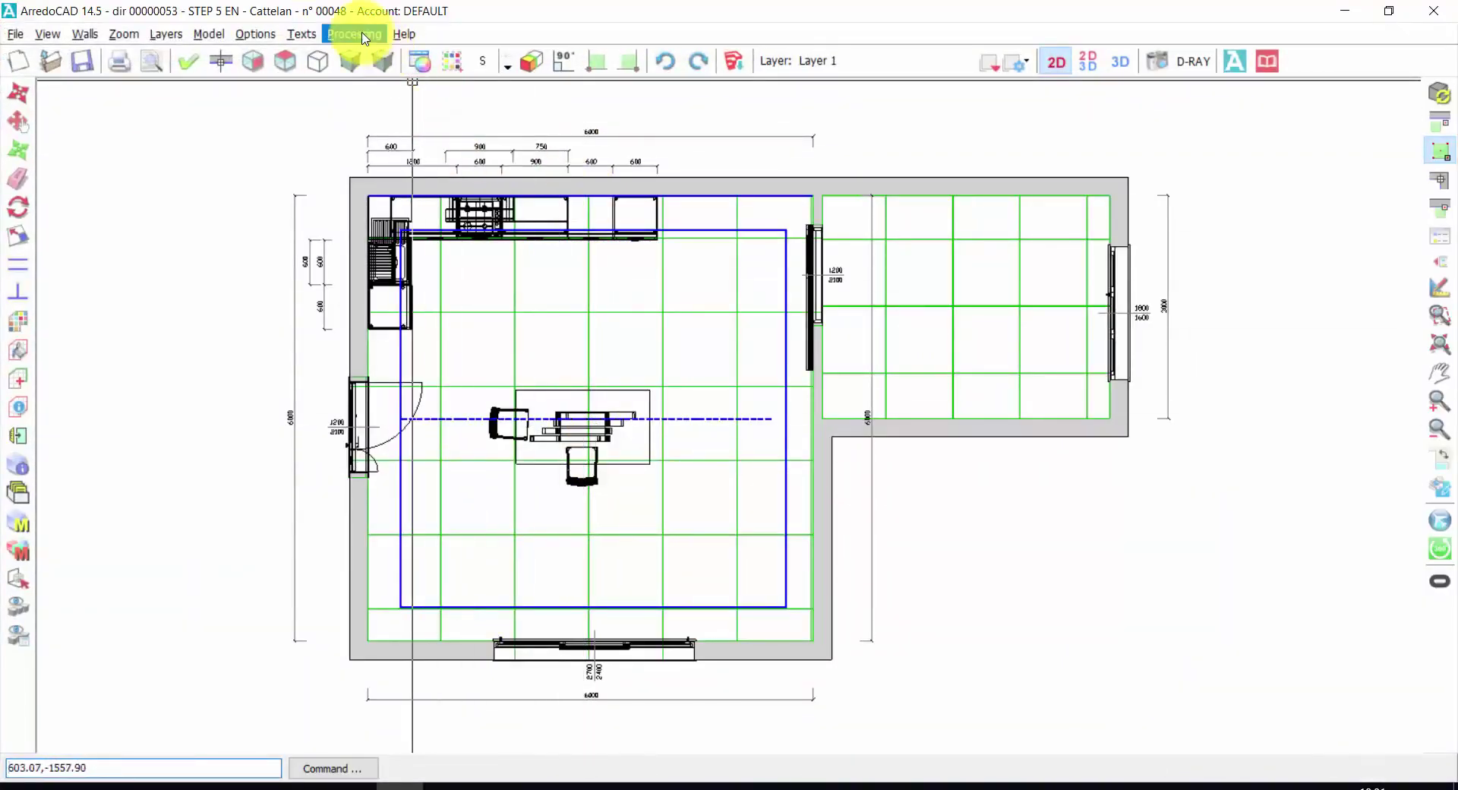
click(362, 36)
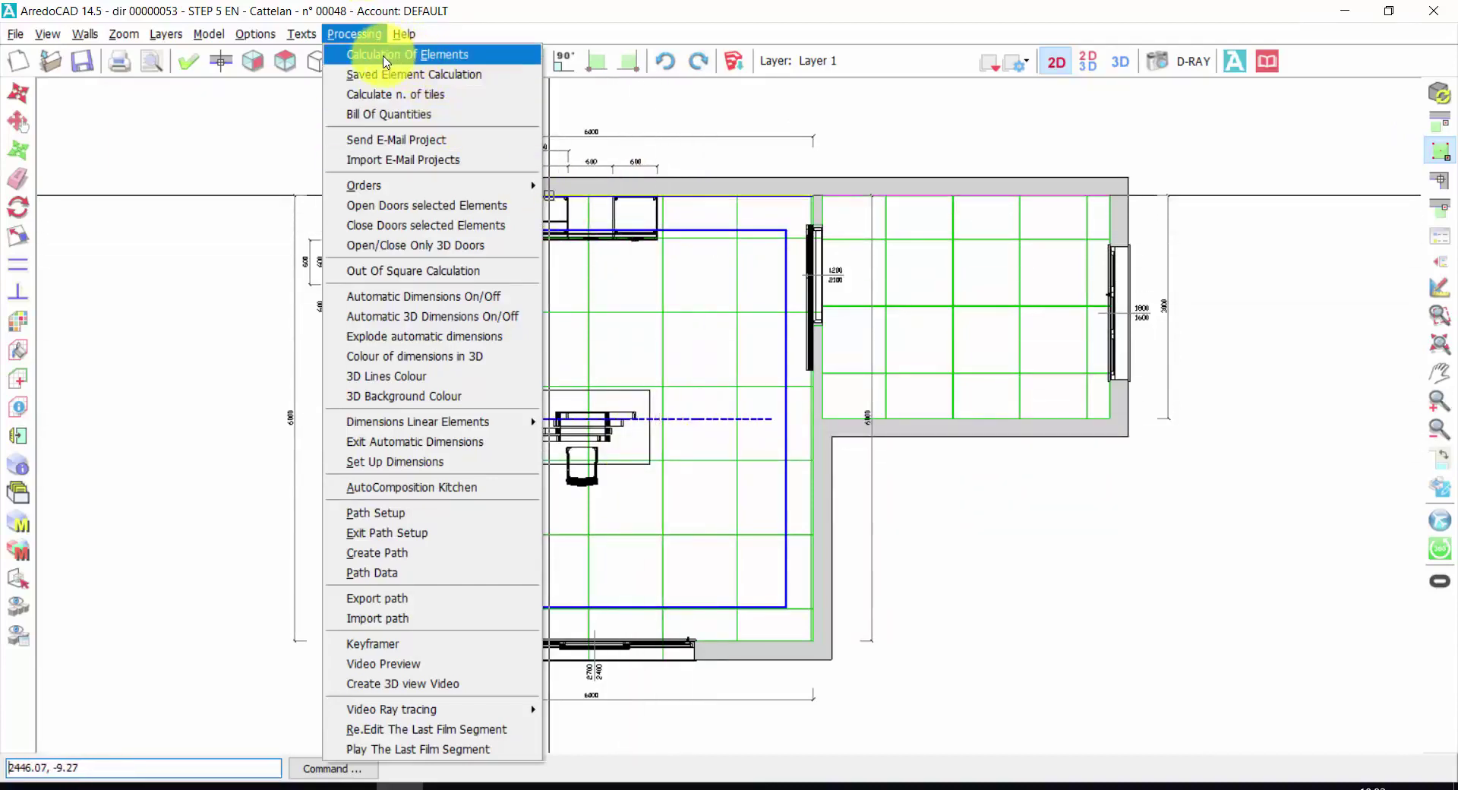
click(385, 57)
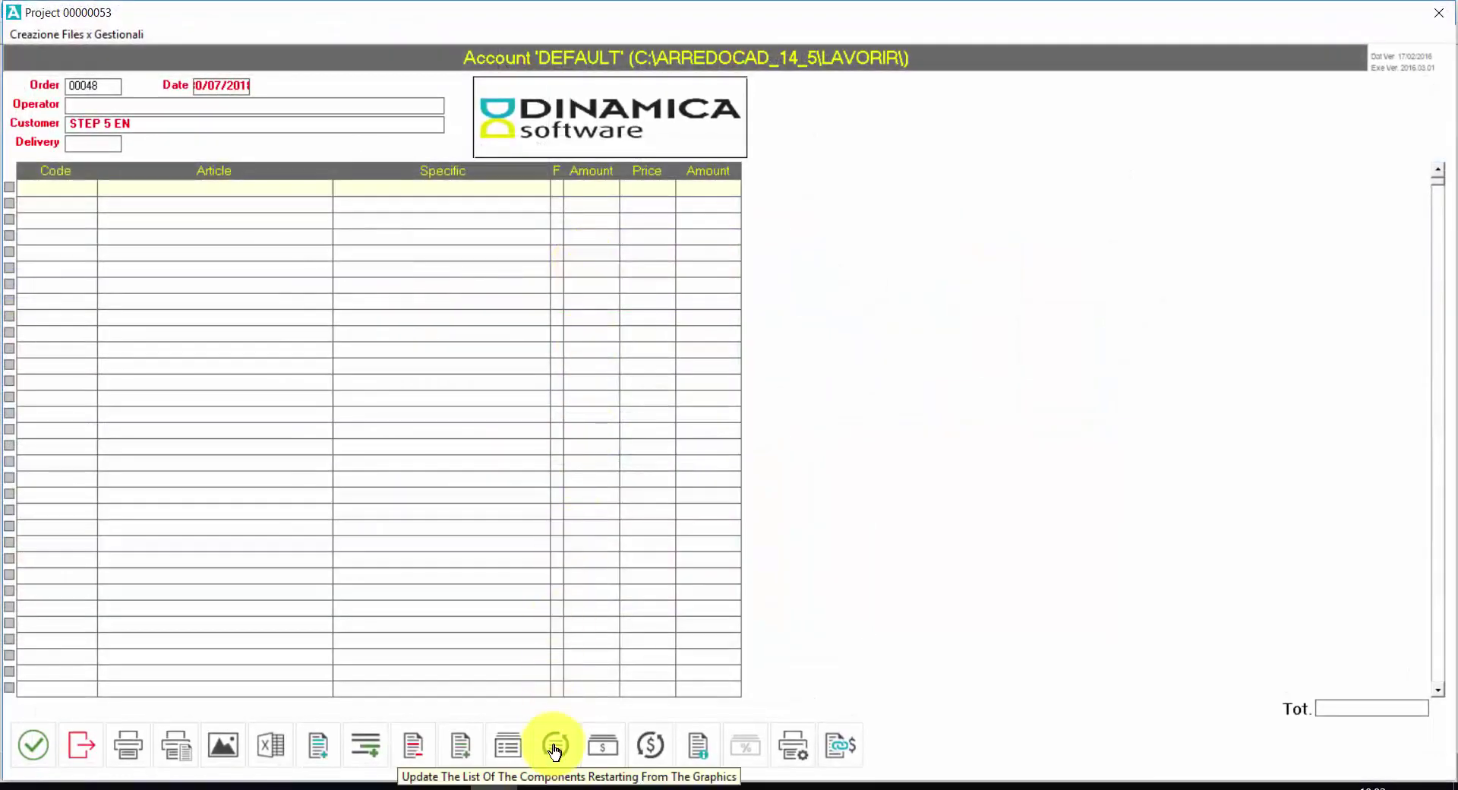
click(555, 747)
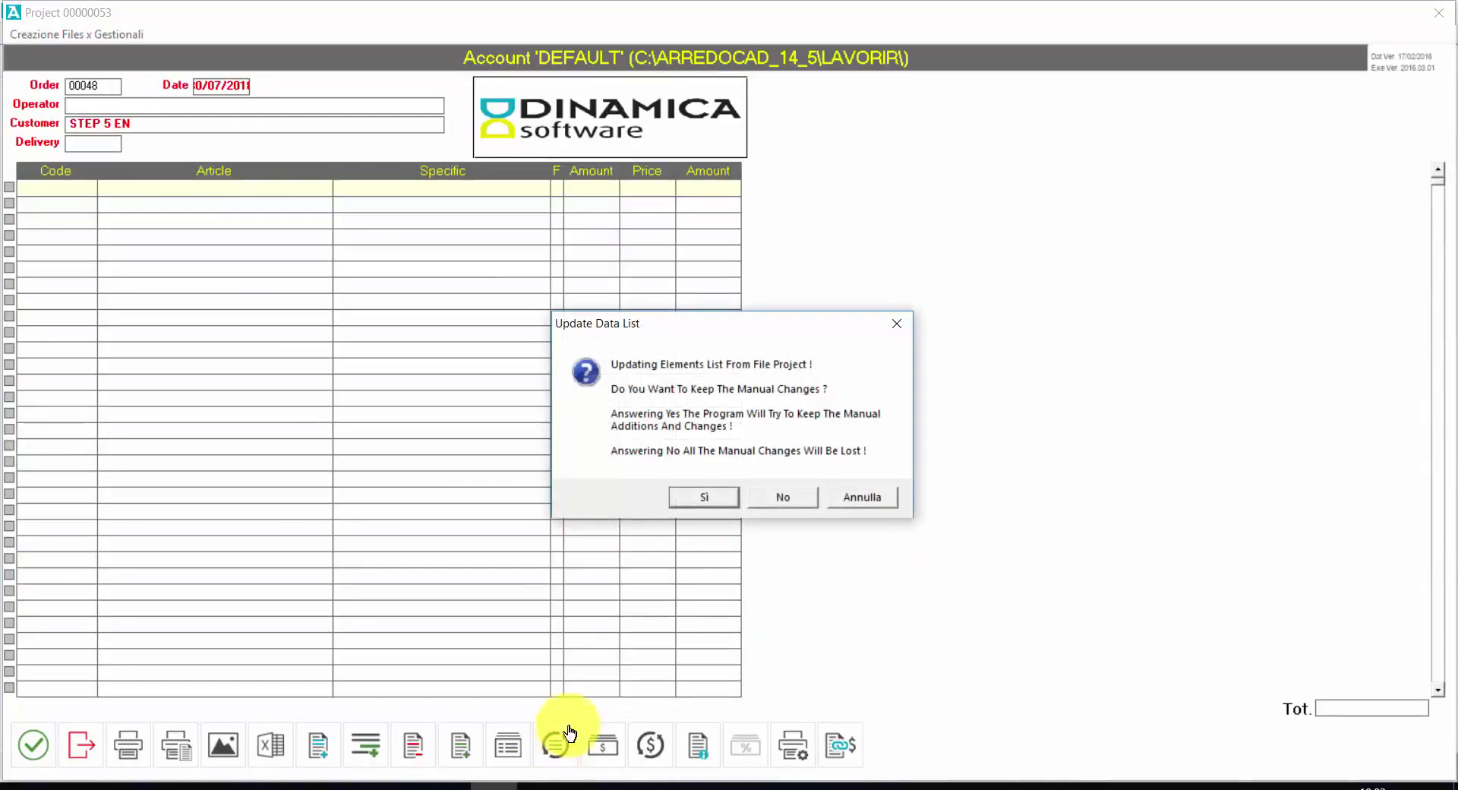
click(702, 498)
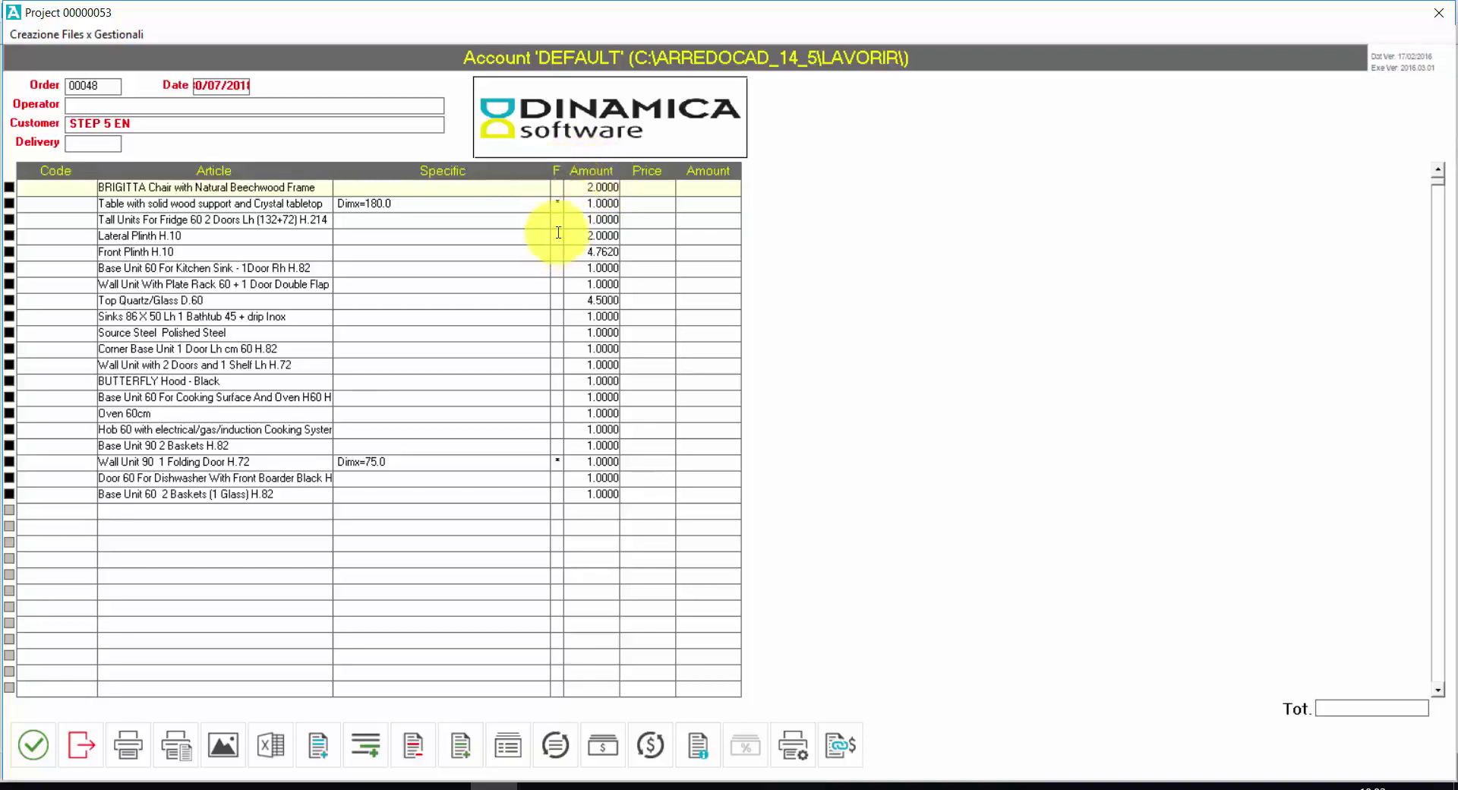
- Set the unit prices to 400 for the BRIGITTA chair, 3000 for the crystal-top table and 600 for the tall fridge unit
click(647, 189)
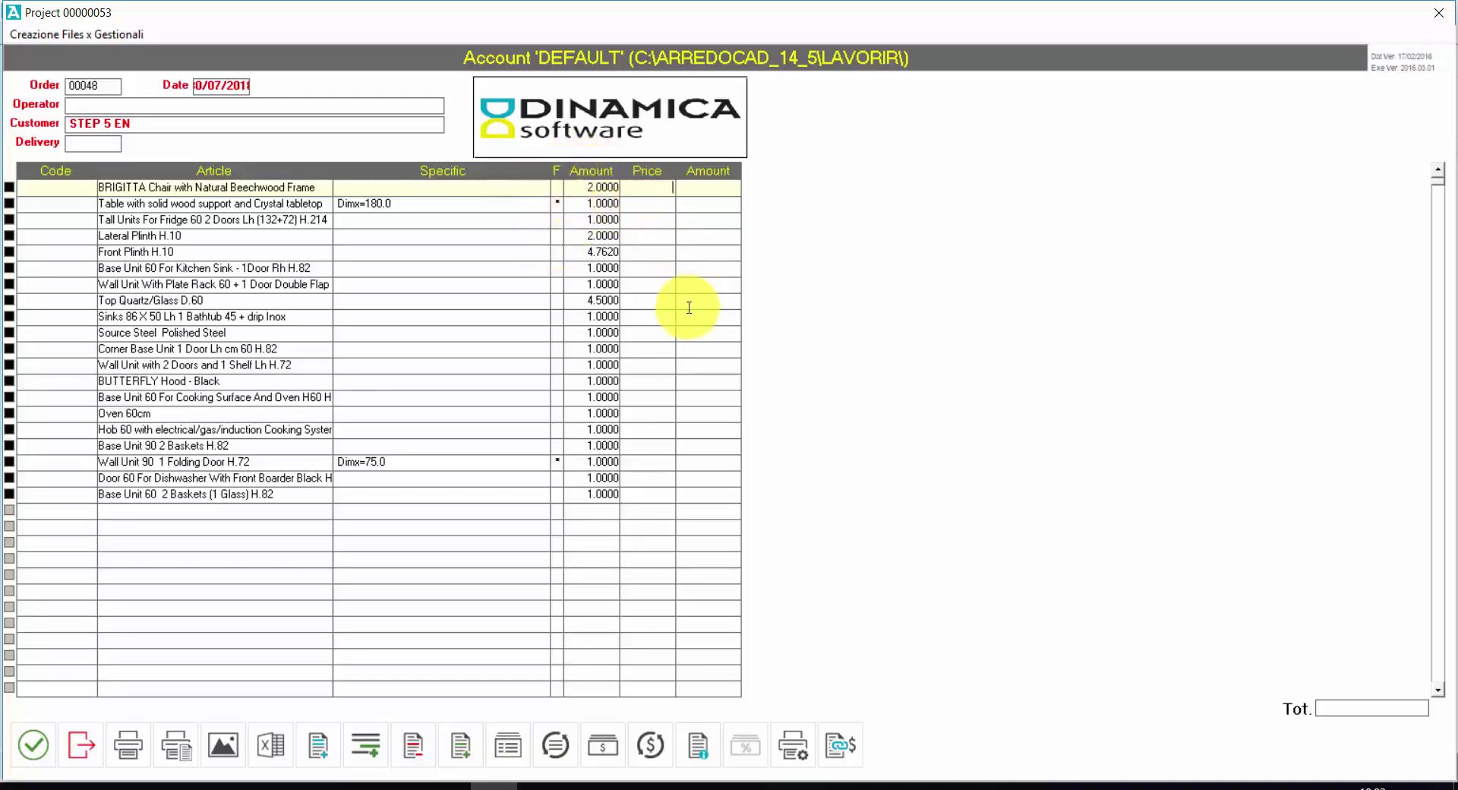
text(400)
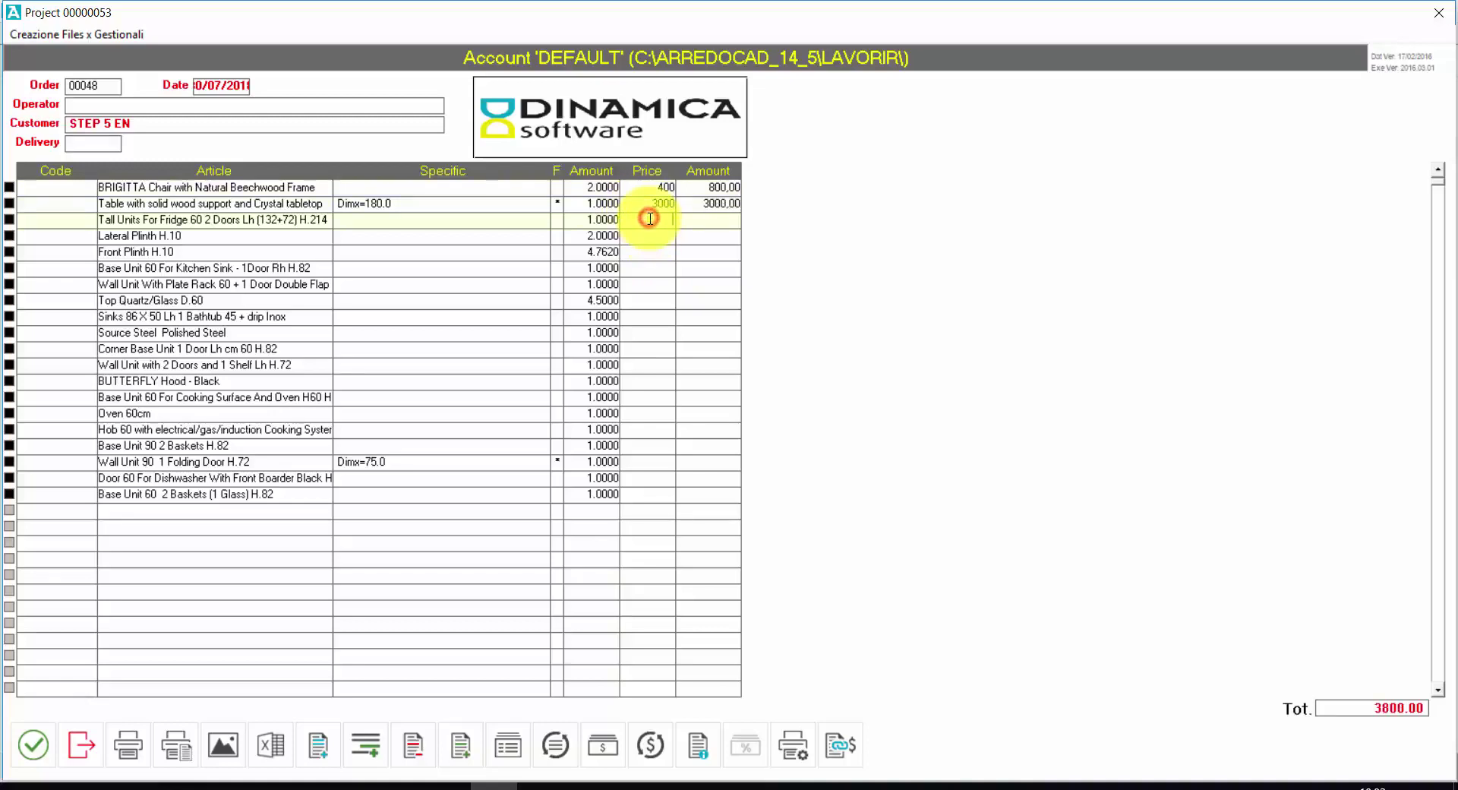
text(00)
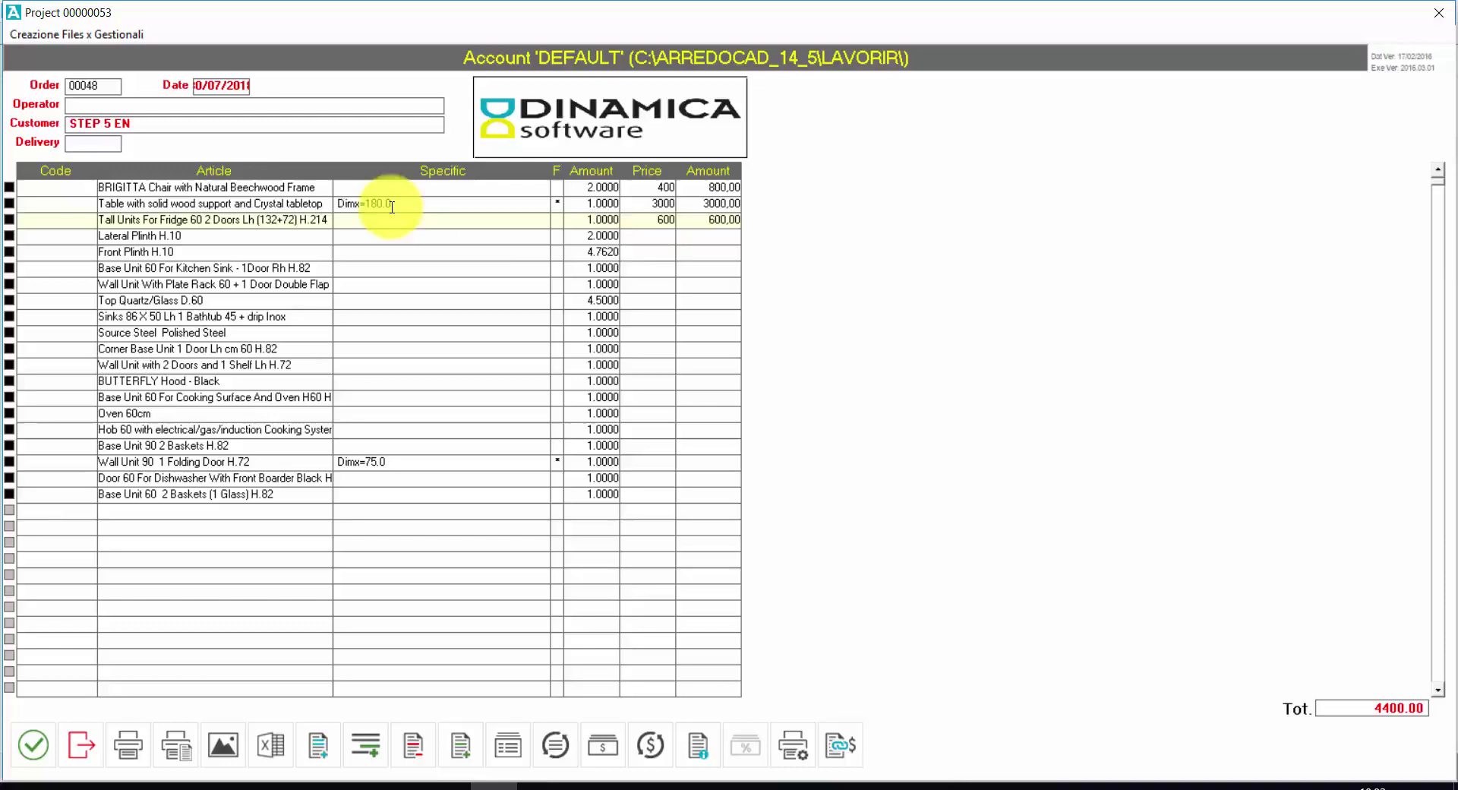
click(47, 187)
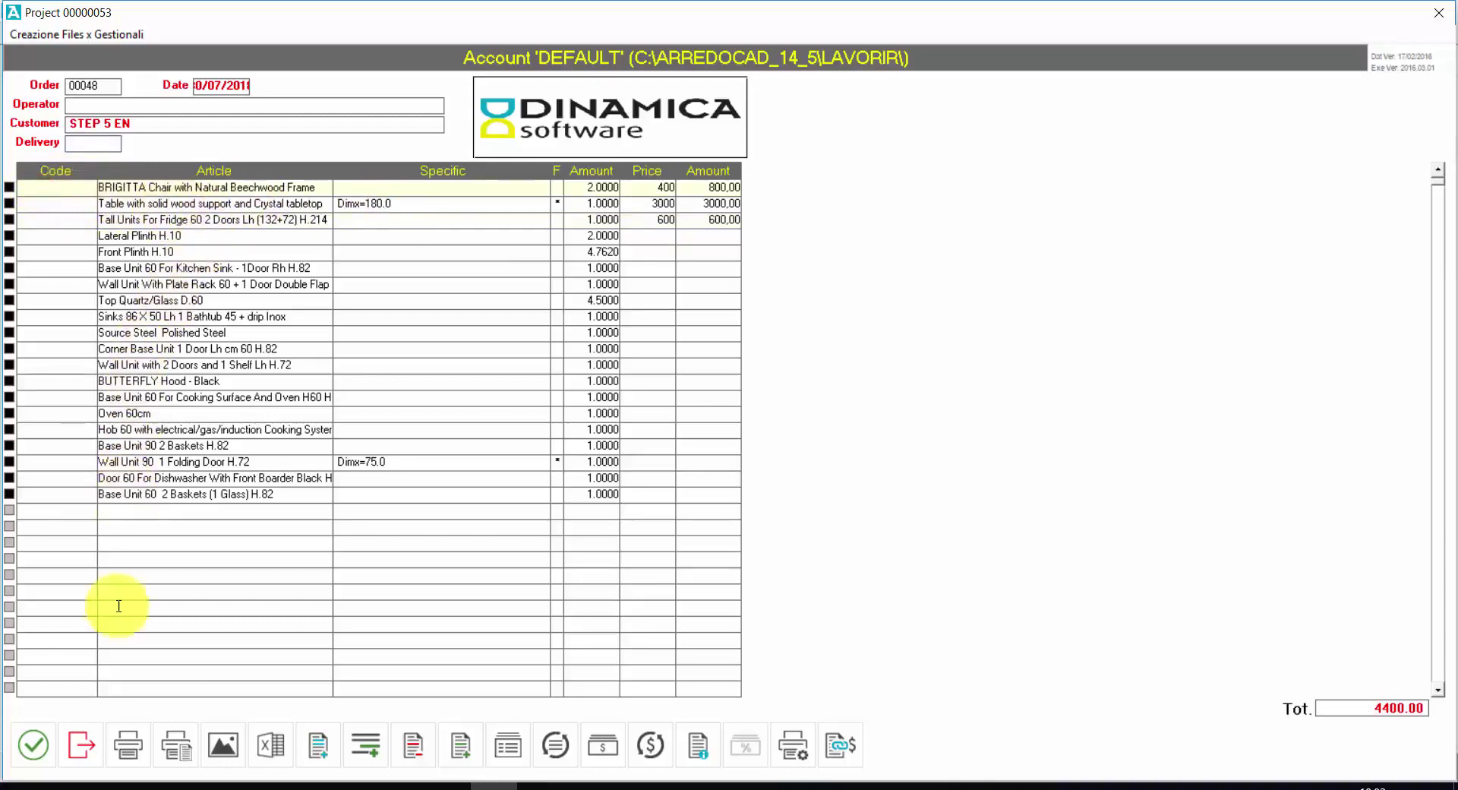
- Preview the detailed estimate printout down to its total, close the preview and confirm the estimate
click(179, 758)
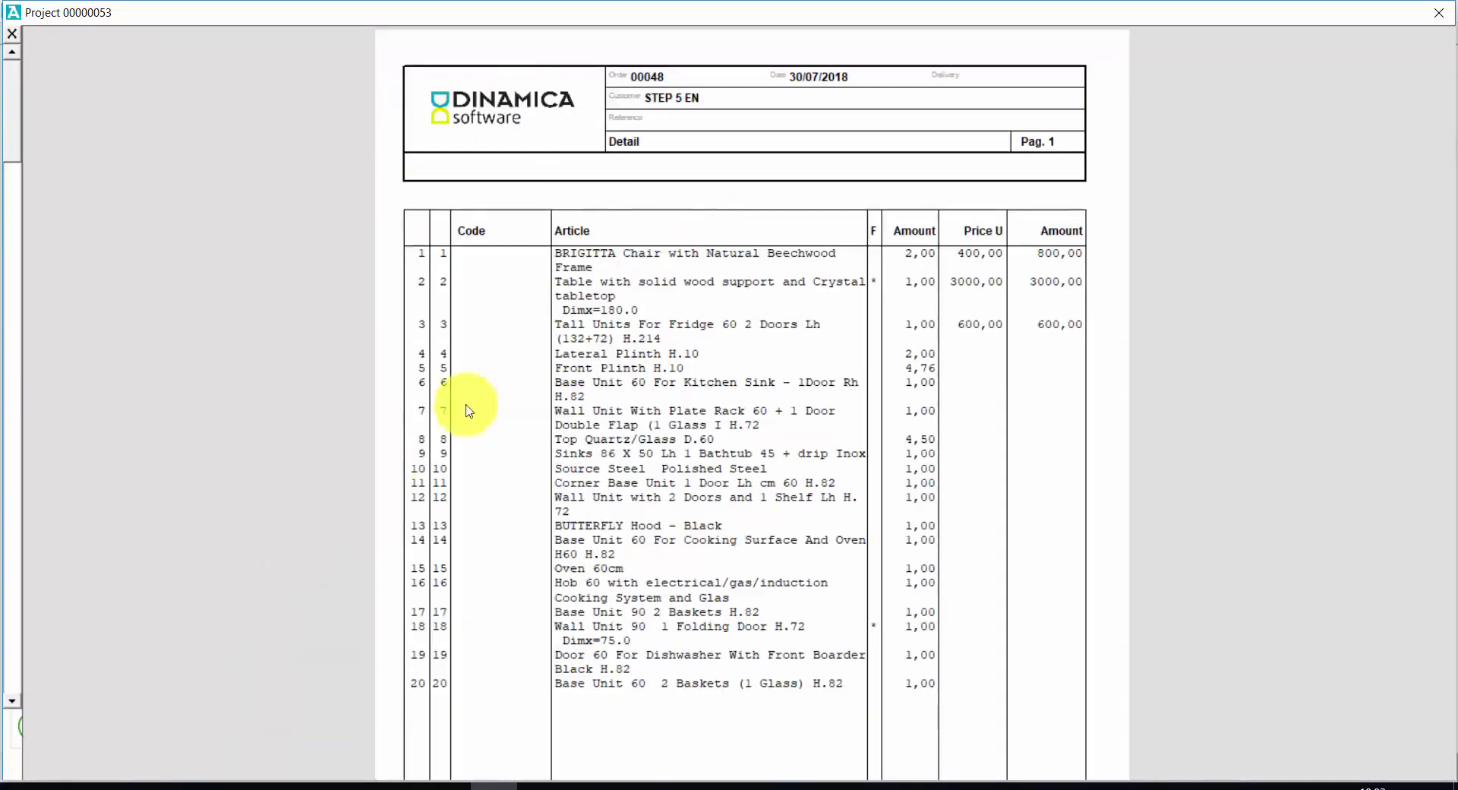
drag(7, 118, 124, 308)
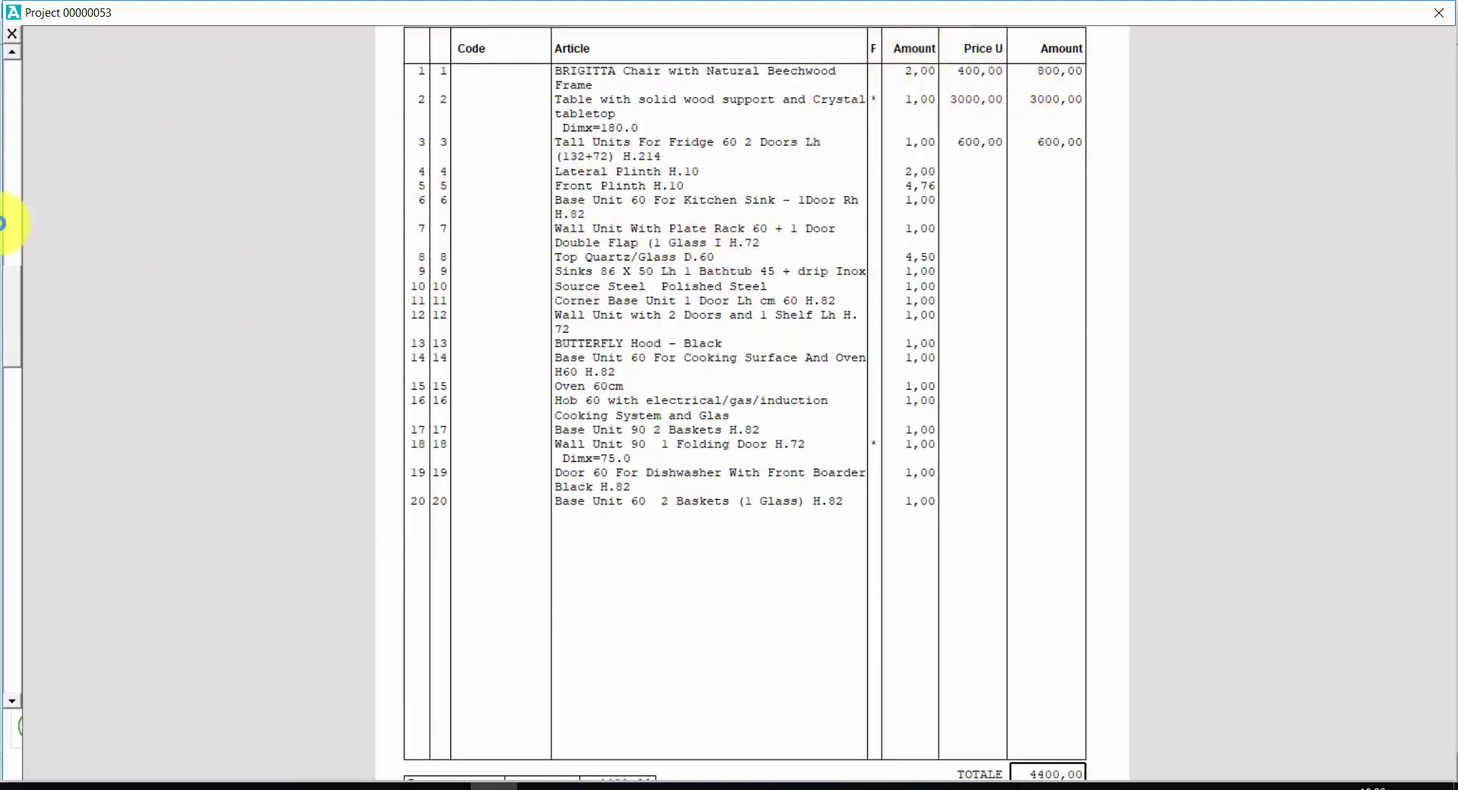
drag(10, 318, 10, 650)
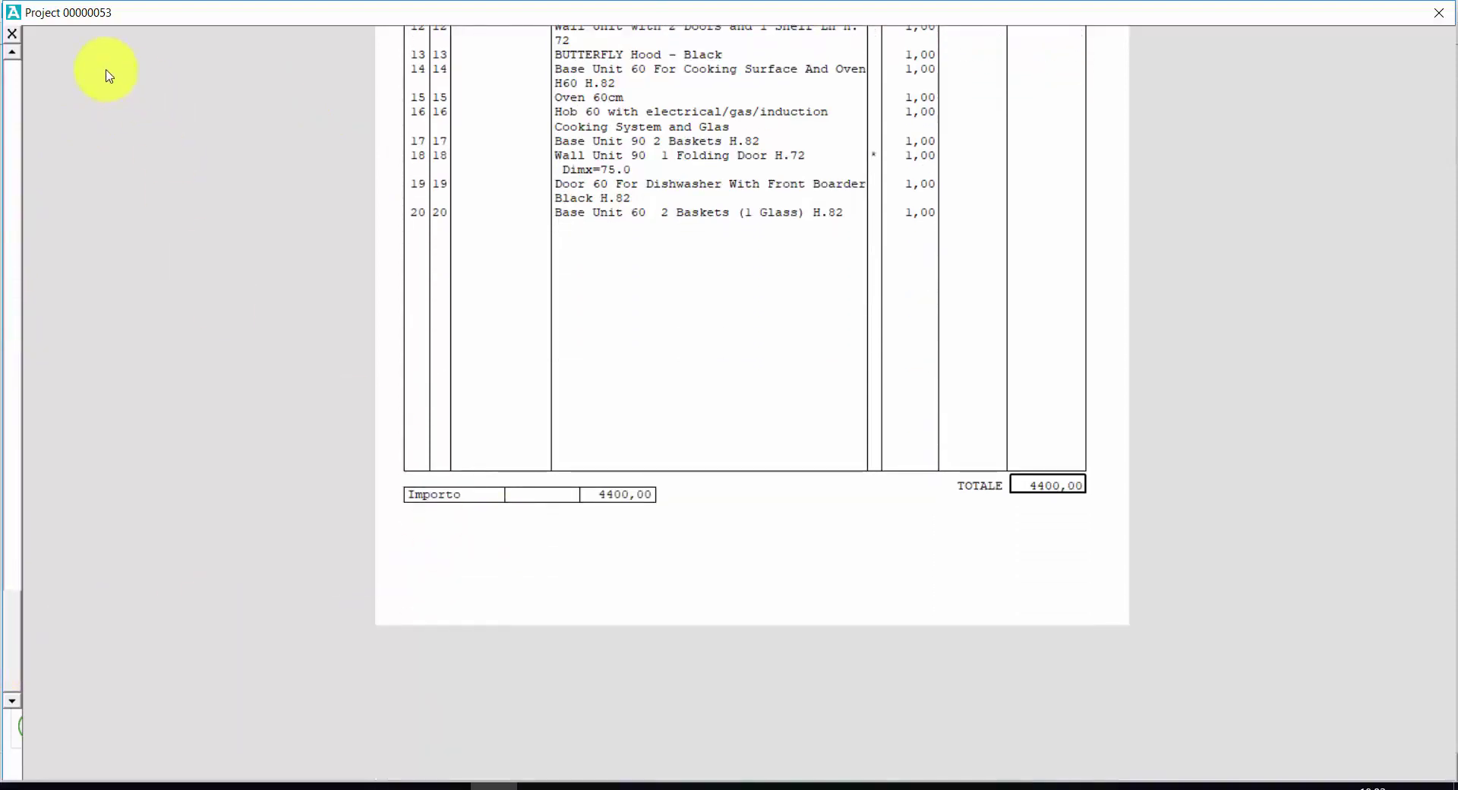
click(10, 35)
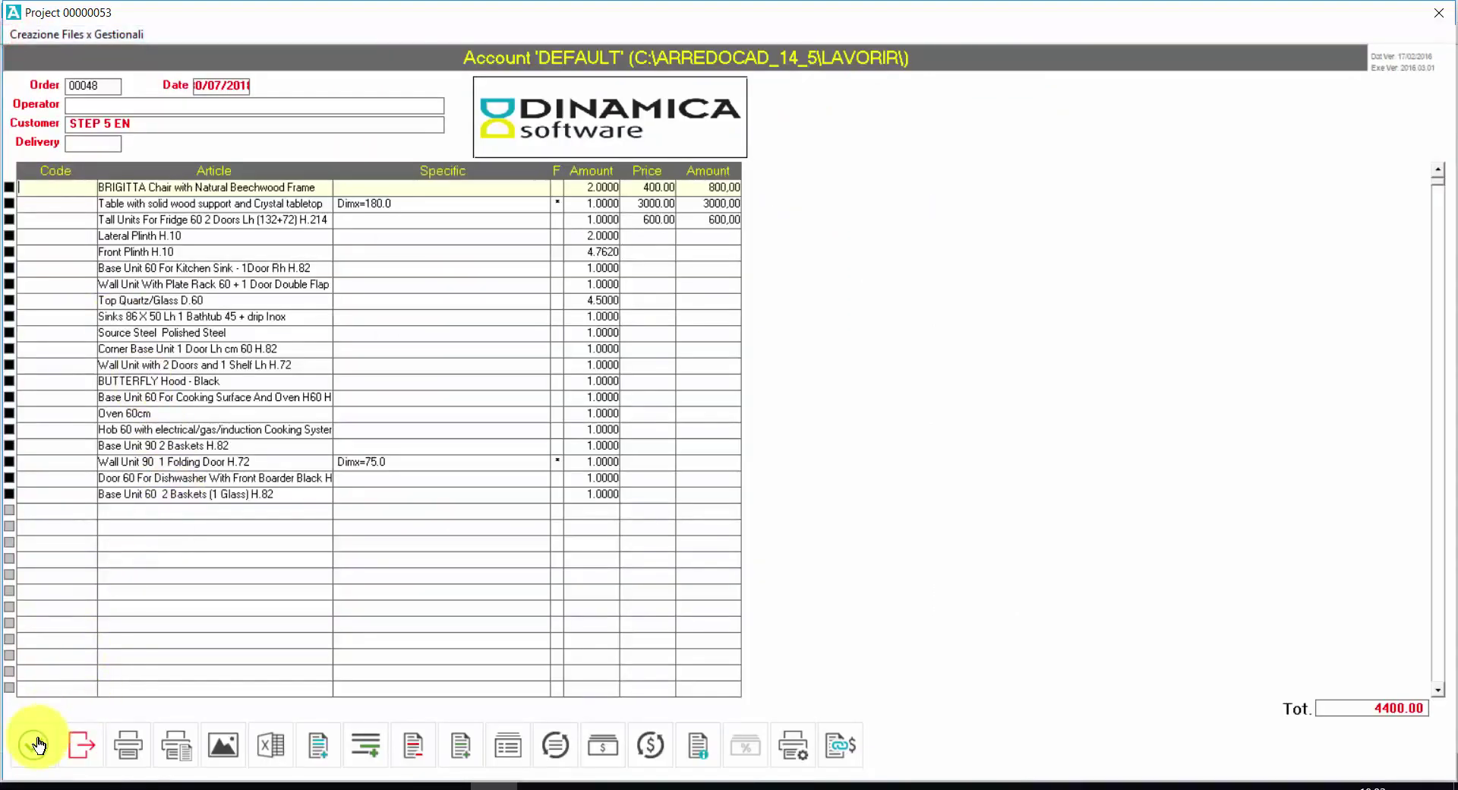
click(36, 744)
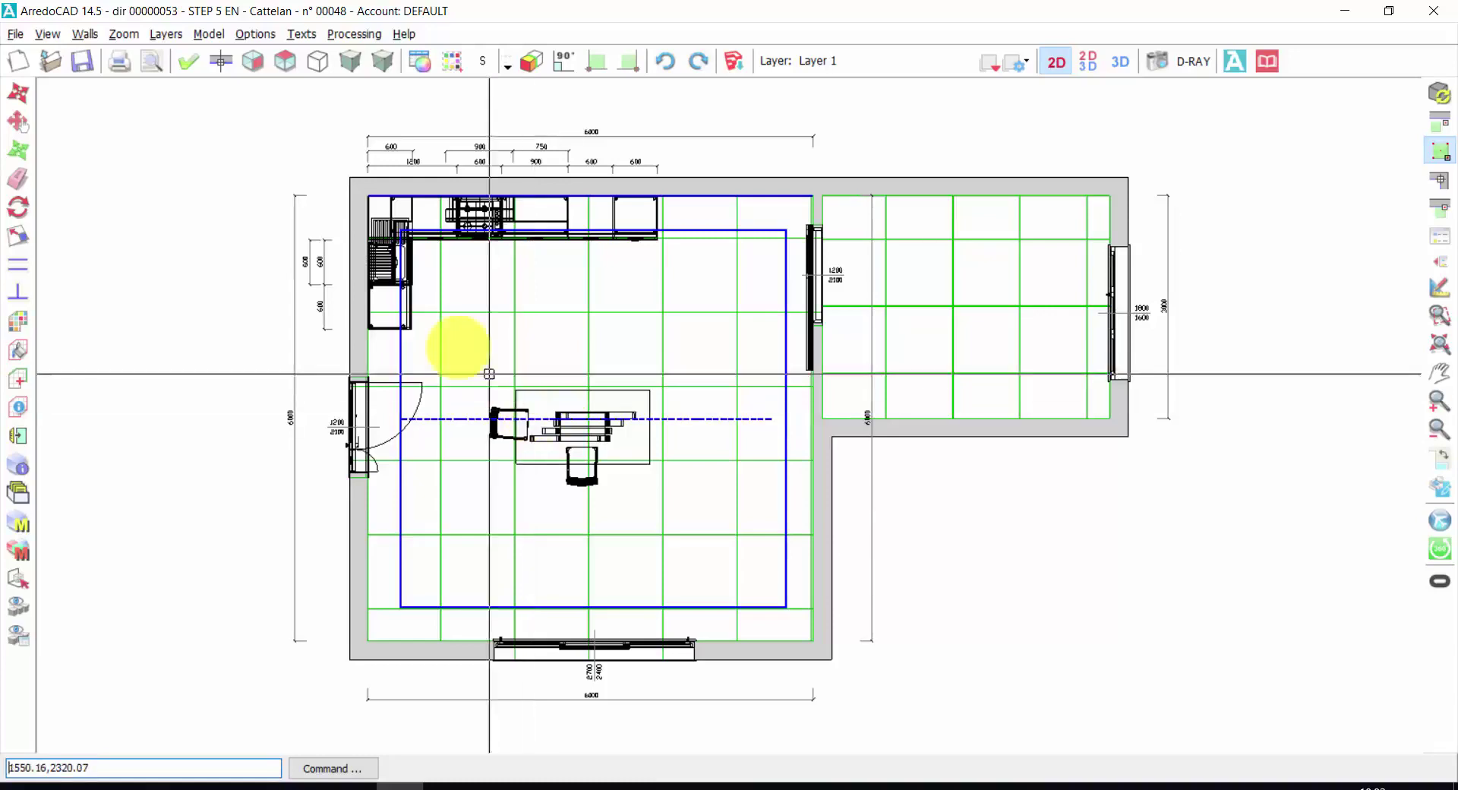
- Open the saved projects list, look through its entries, and reopen the STEP 5 EN project, accepting its heading data
click(25, 34)
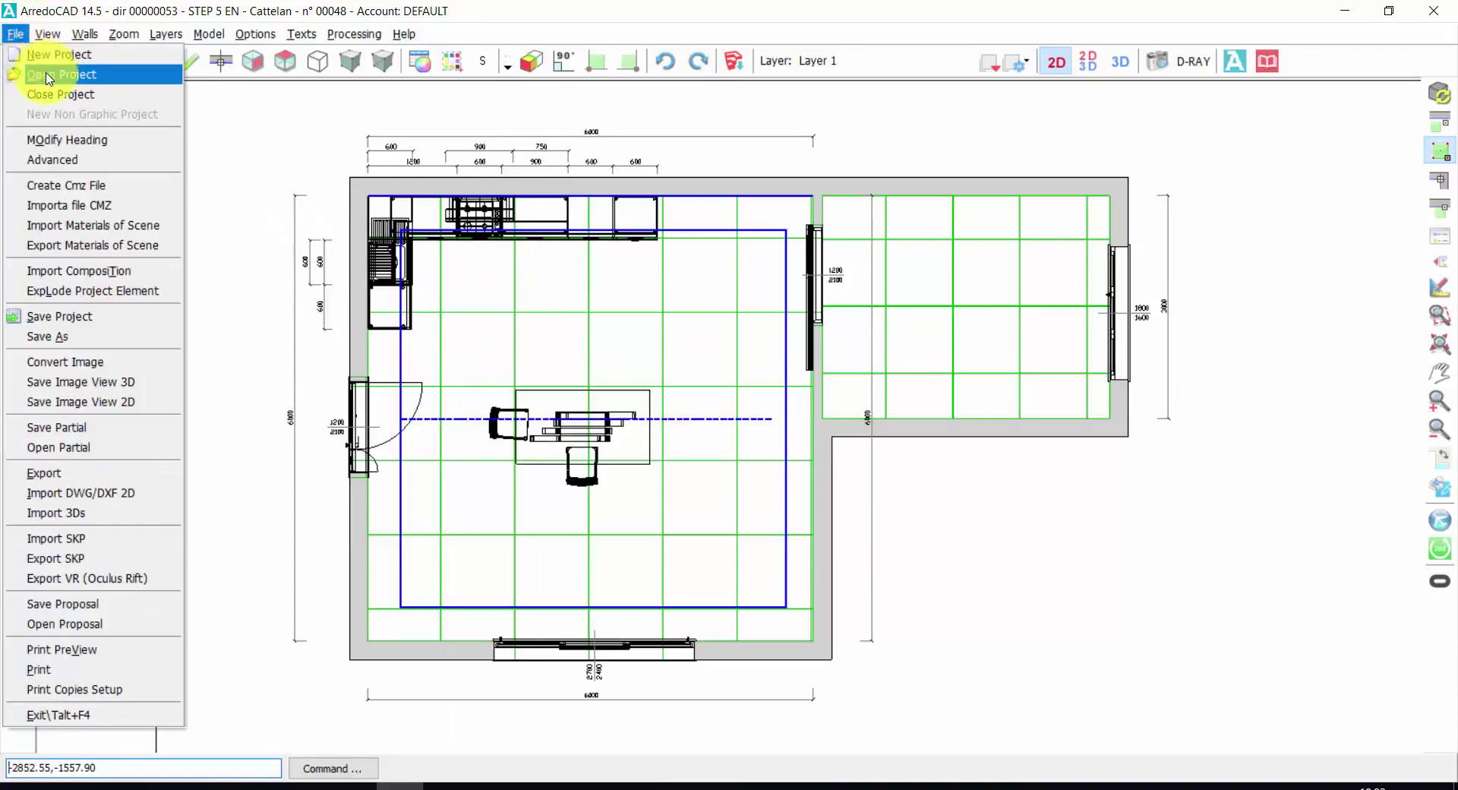
click(48, 75)
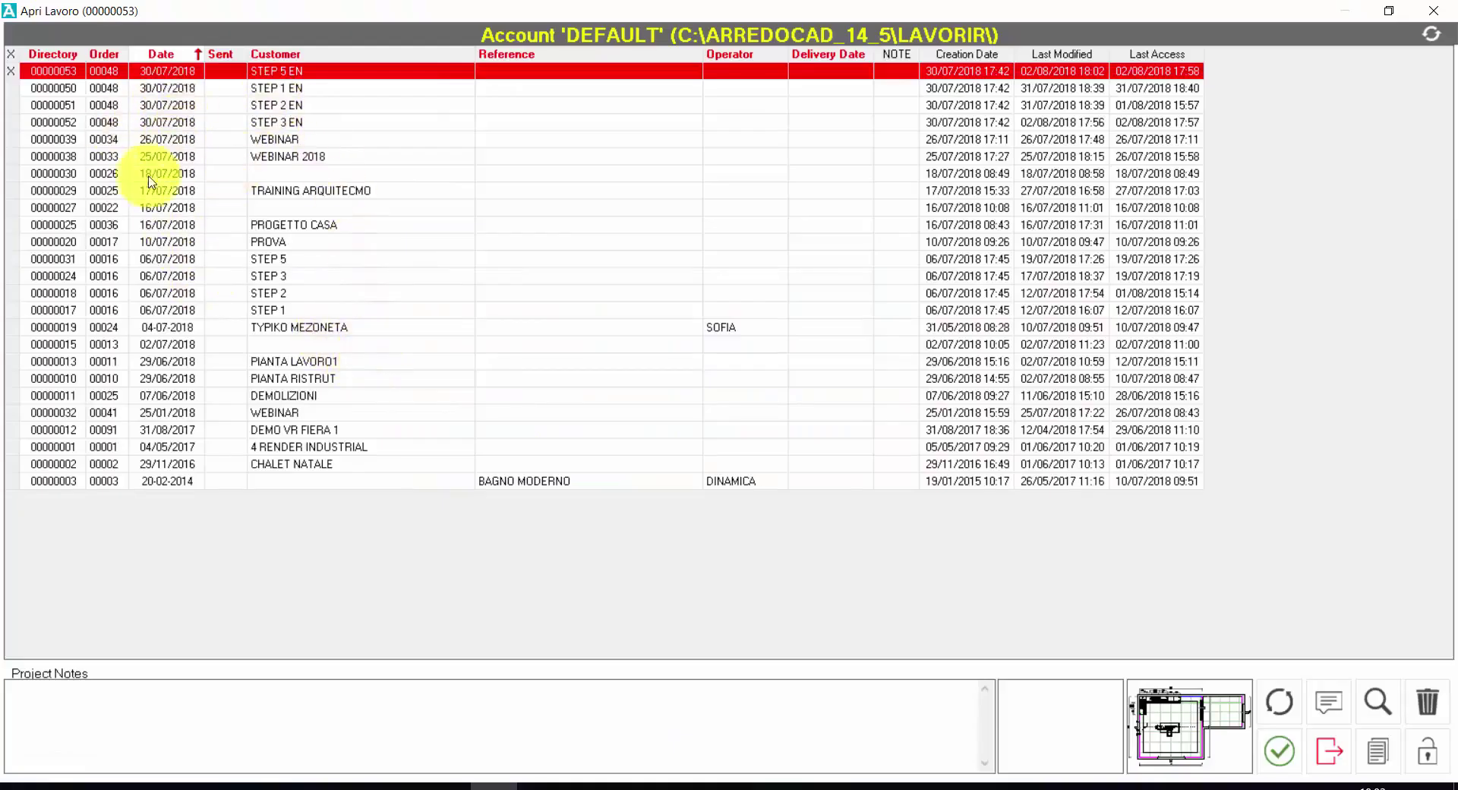
click(311, 252)
click(311, 209)
drag(297, 151, 293, 134)
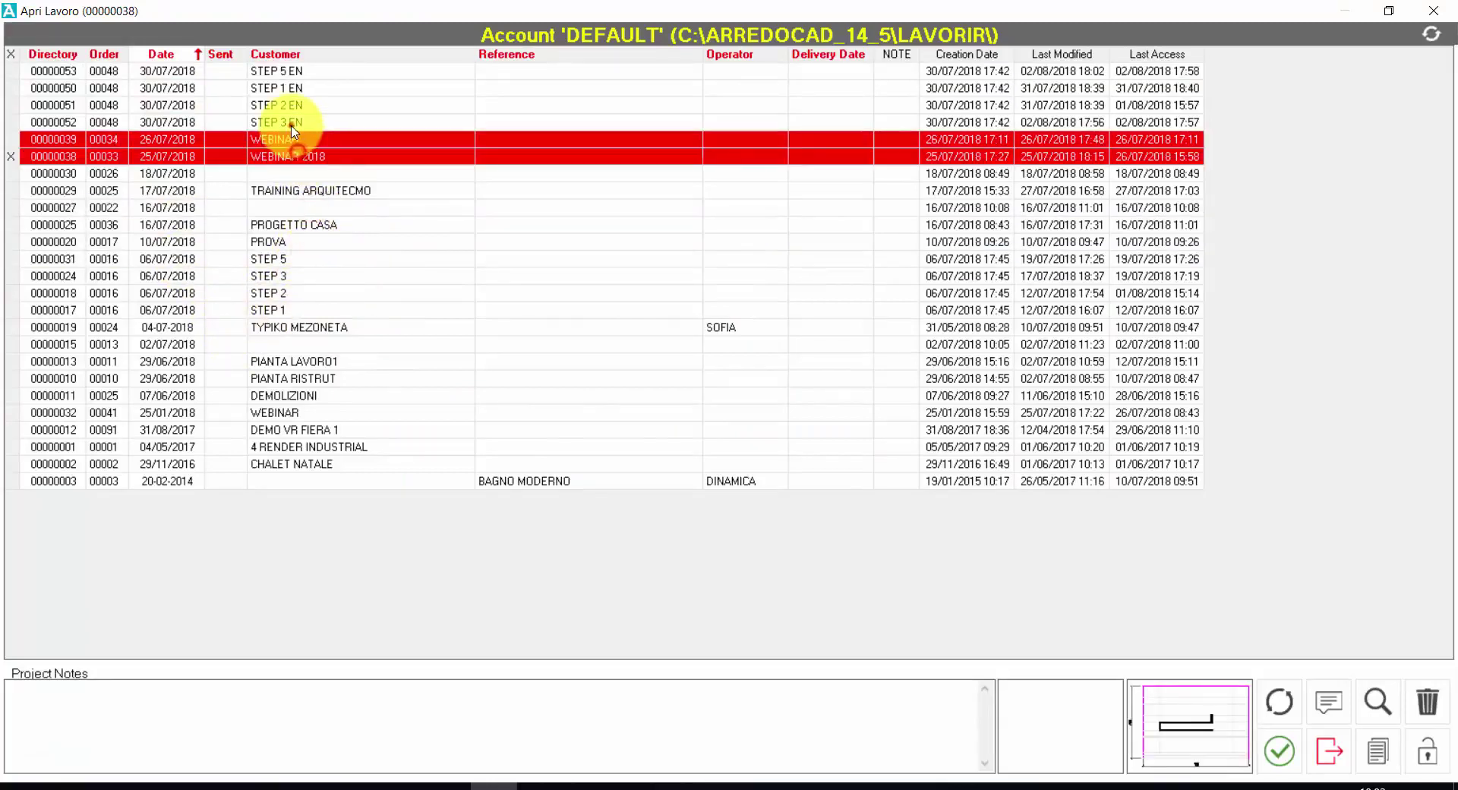
click(291, 124)
click(288, 106)
click(282, 88)
click(281, 76)
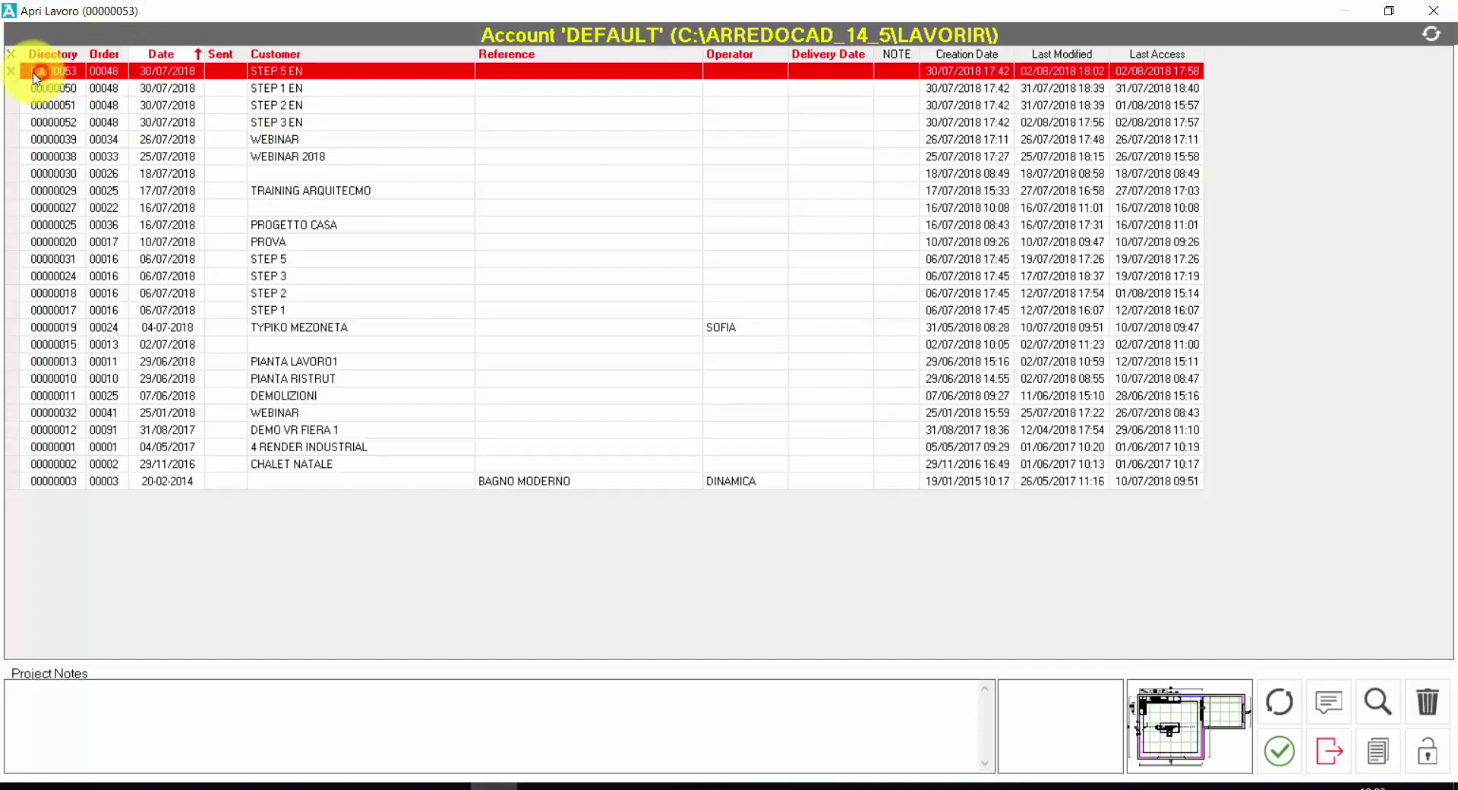
click(1282, 752)
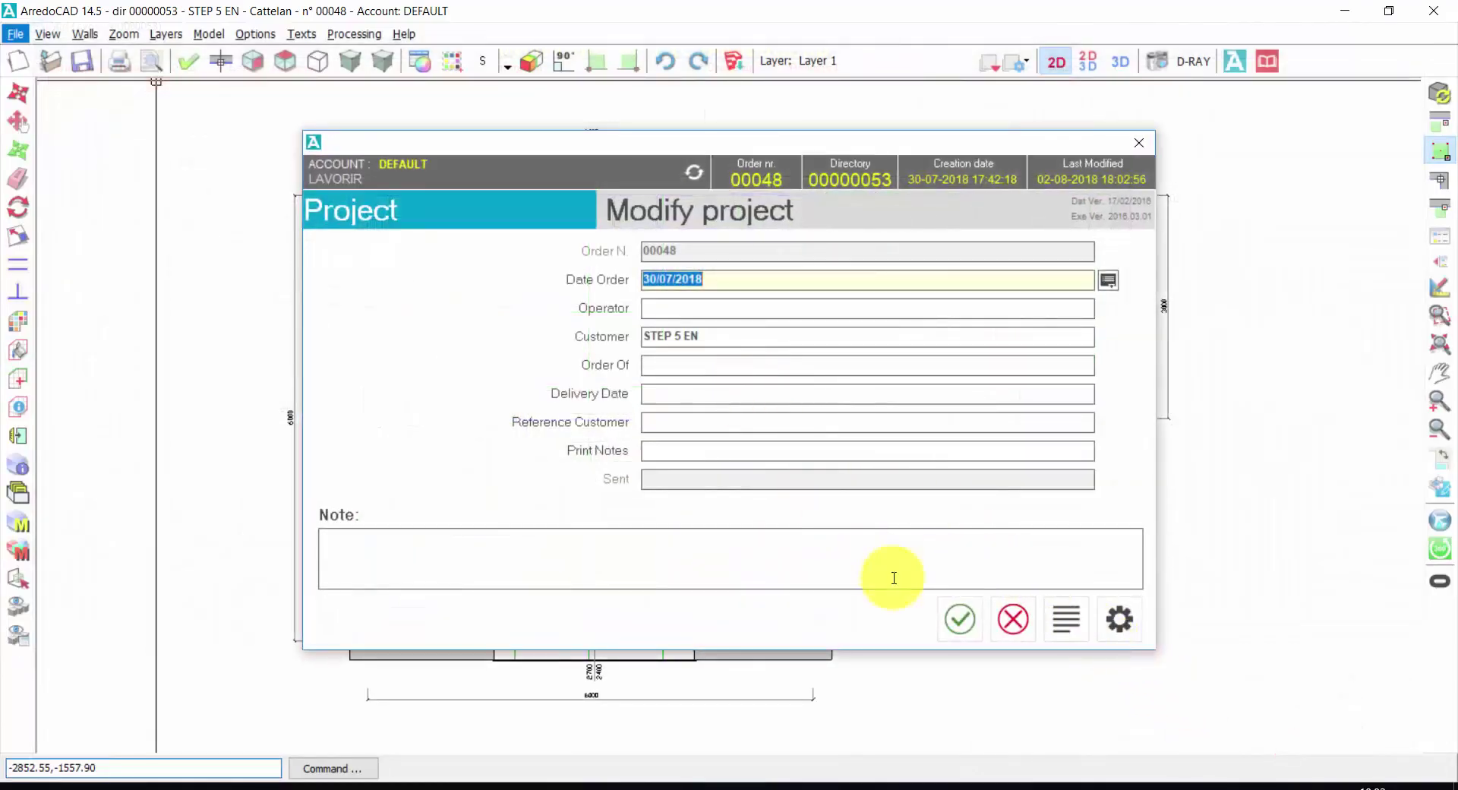
click(959, 624)
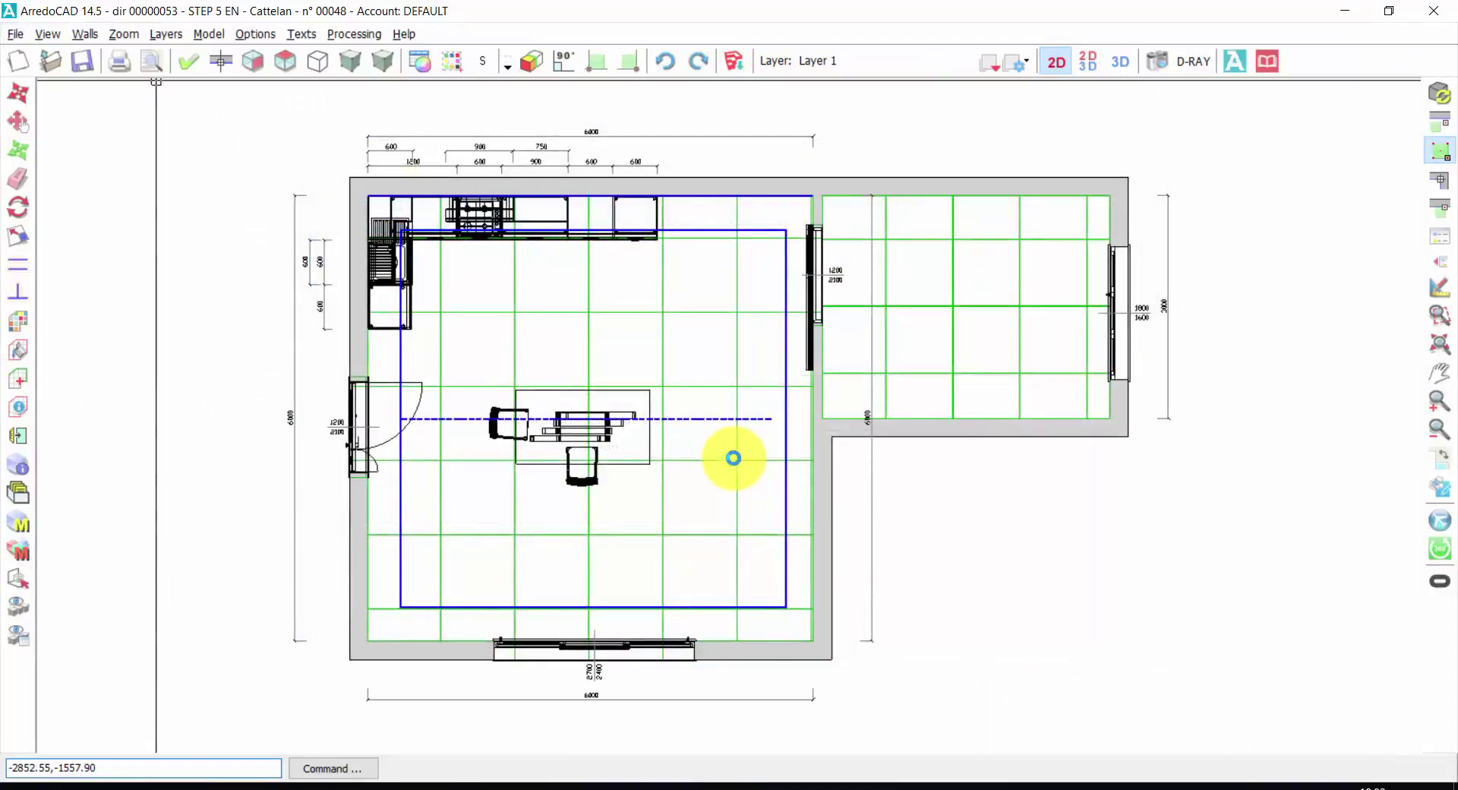